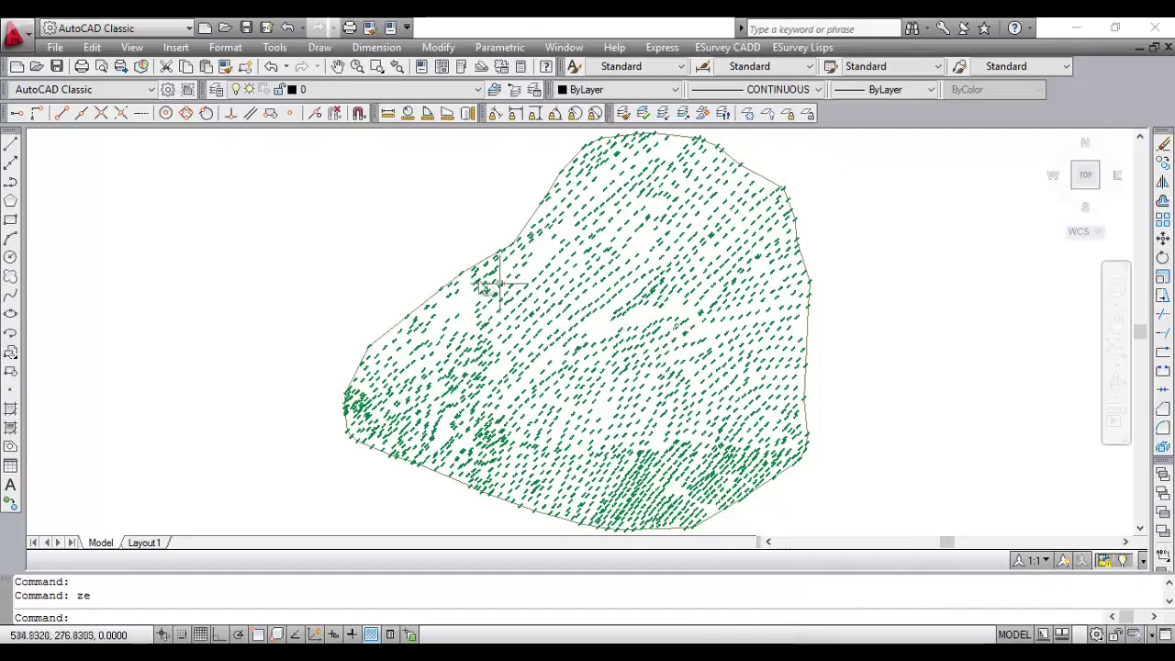
Export all 1982 spot elevation texts to Ground.CSV using Earthwork > Export Ground with a window selection.
scroll(498, 249, up, 6)
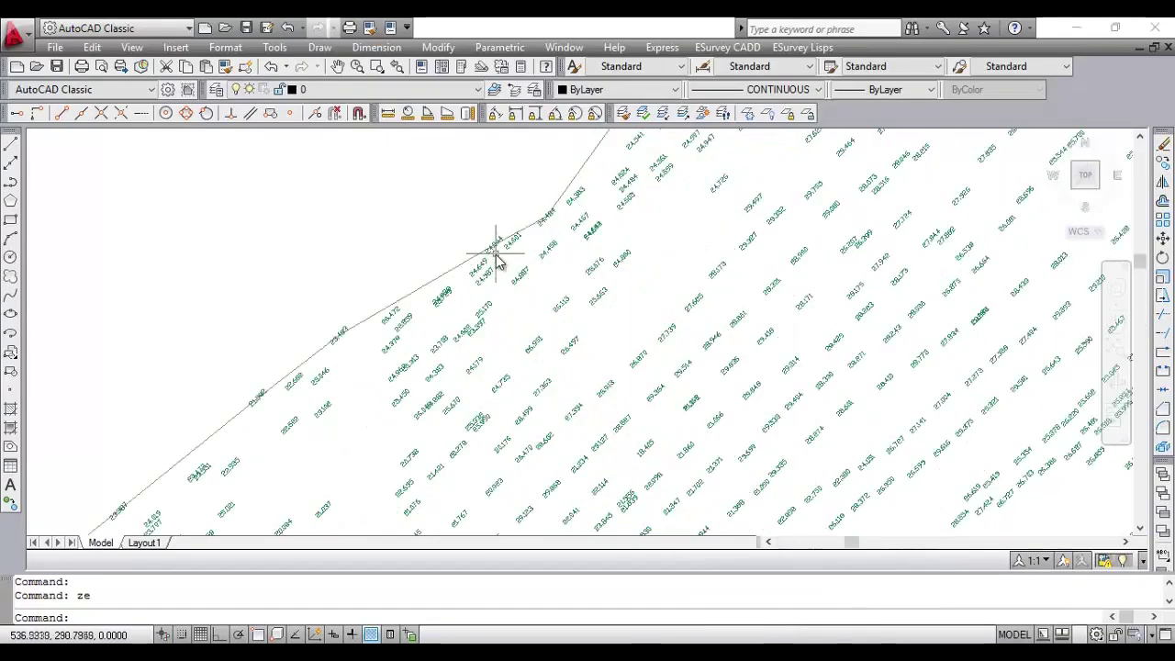
click(559, 255)
key(Escape)
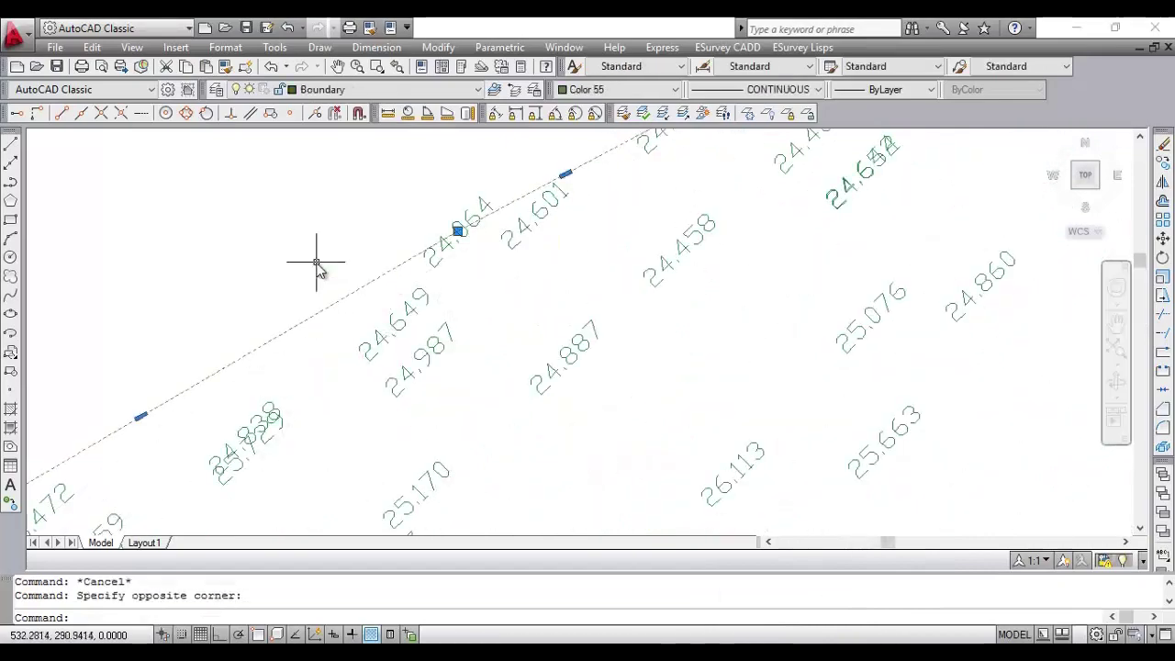
scroll(358, 314, down, 8)
click(727, 47)
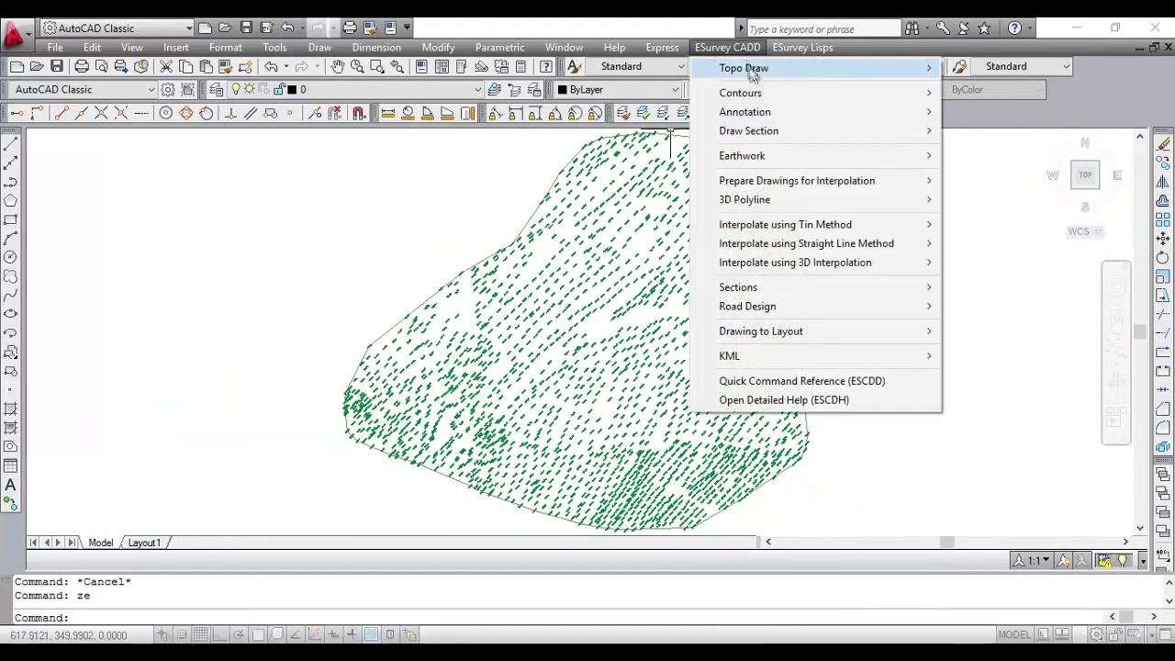
mouse_move(874, 160)
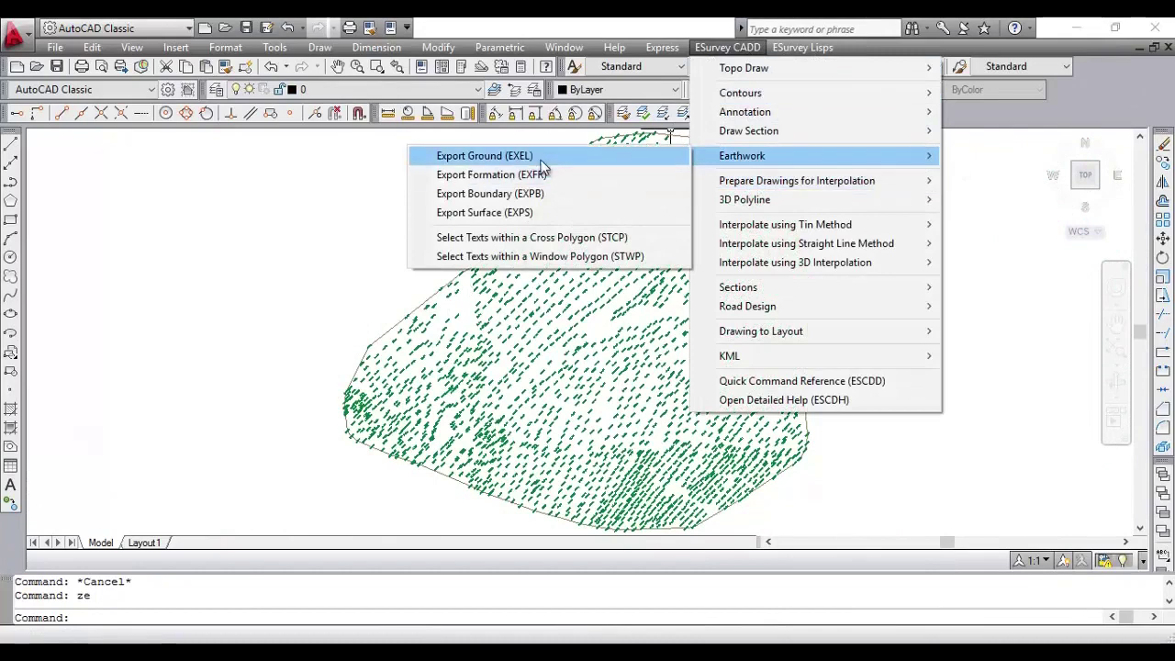
click(484, 155)
scroll(548, 241, down, 4)
click(452, 143)
click(684, 379)
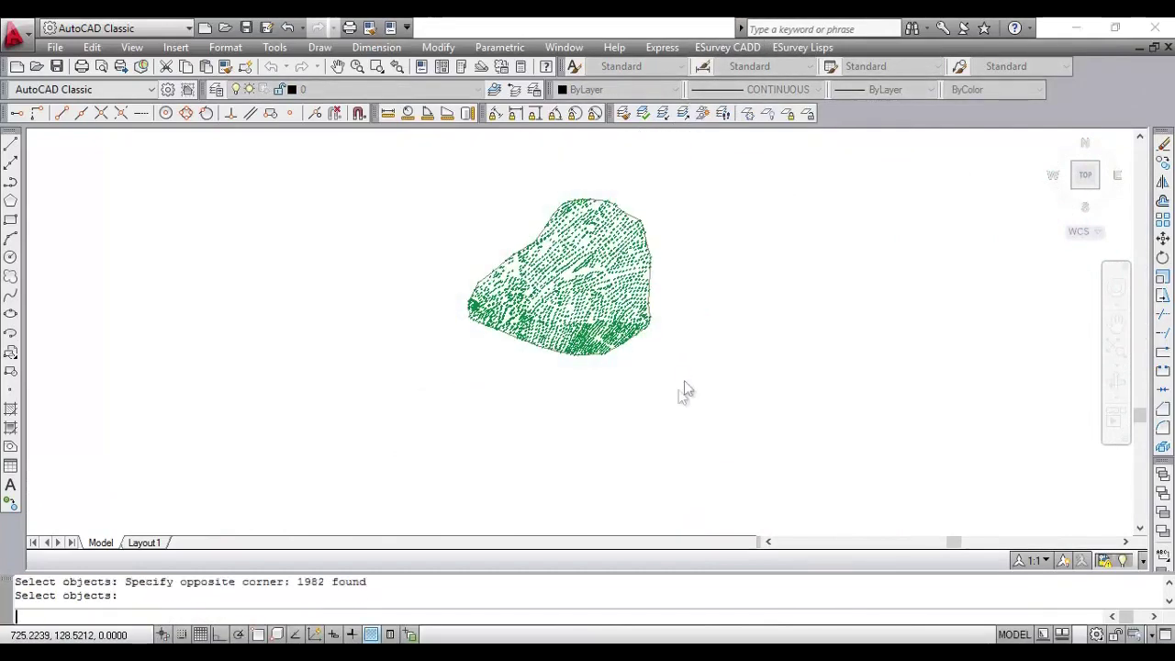
key(Return)
Confirm the export in the command history, check Ground.CSV in Excel, and zoom to extents.
key(F2)
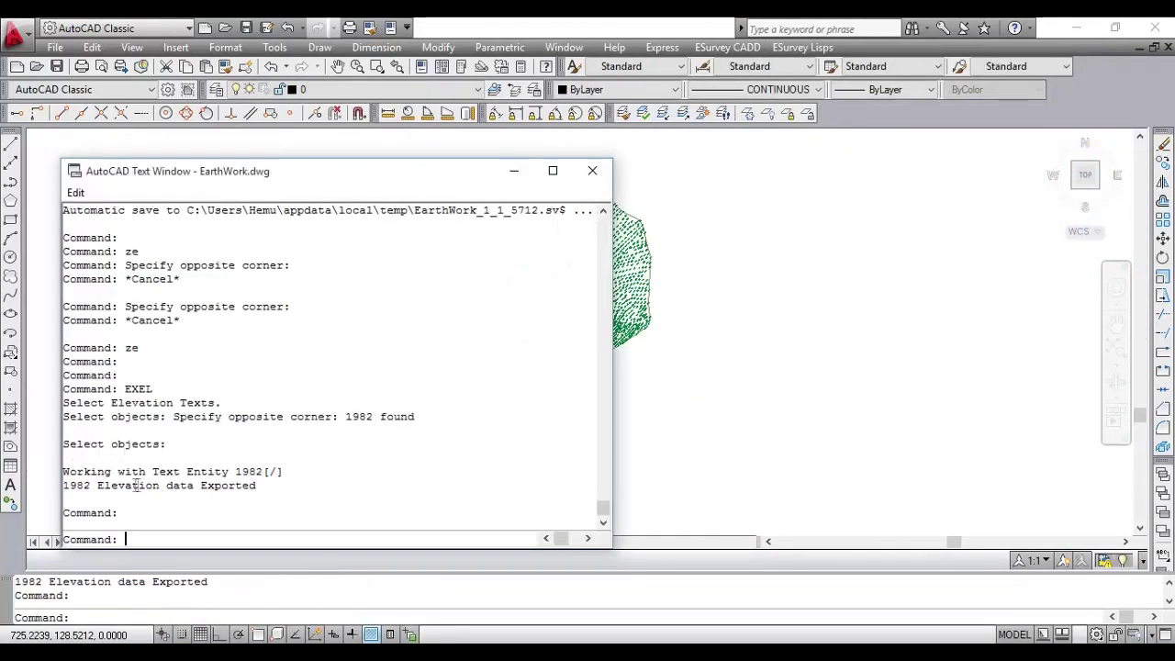
drag(68, 491, 216, 486)
click(592, 170)
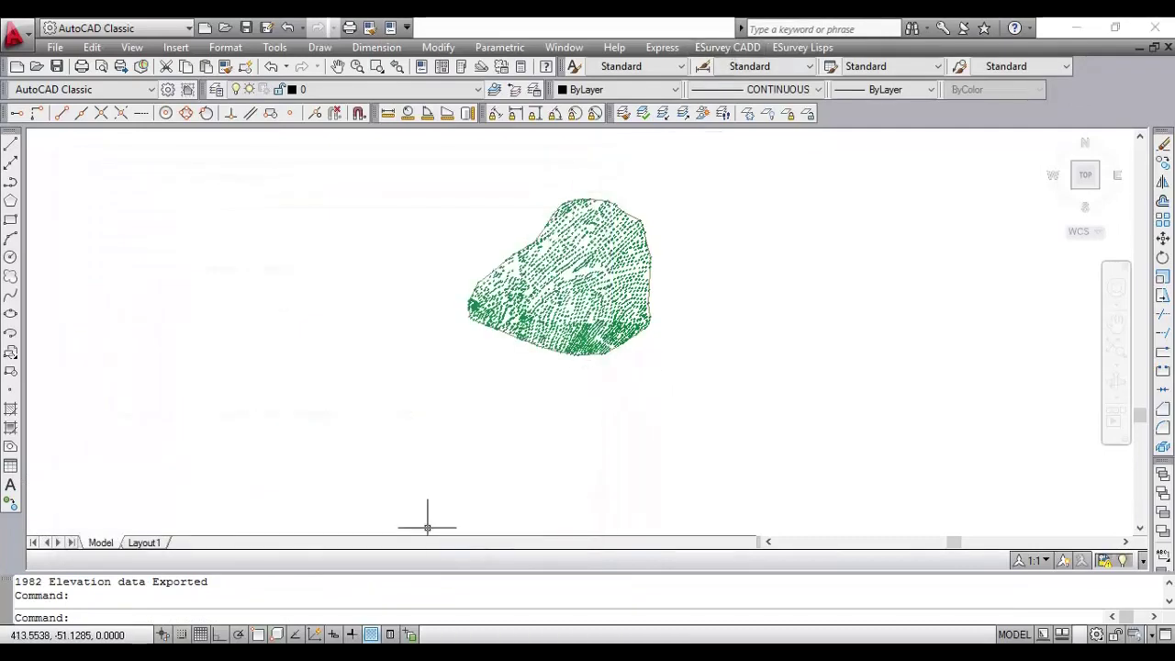
mouse_move(442, 652)
click(355, 608)
double_click(253, 229)
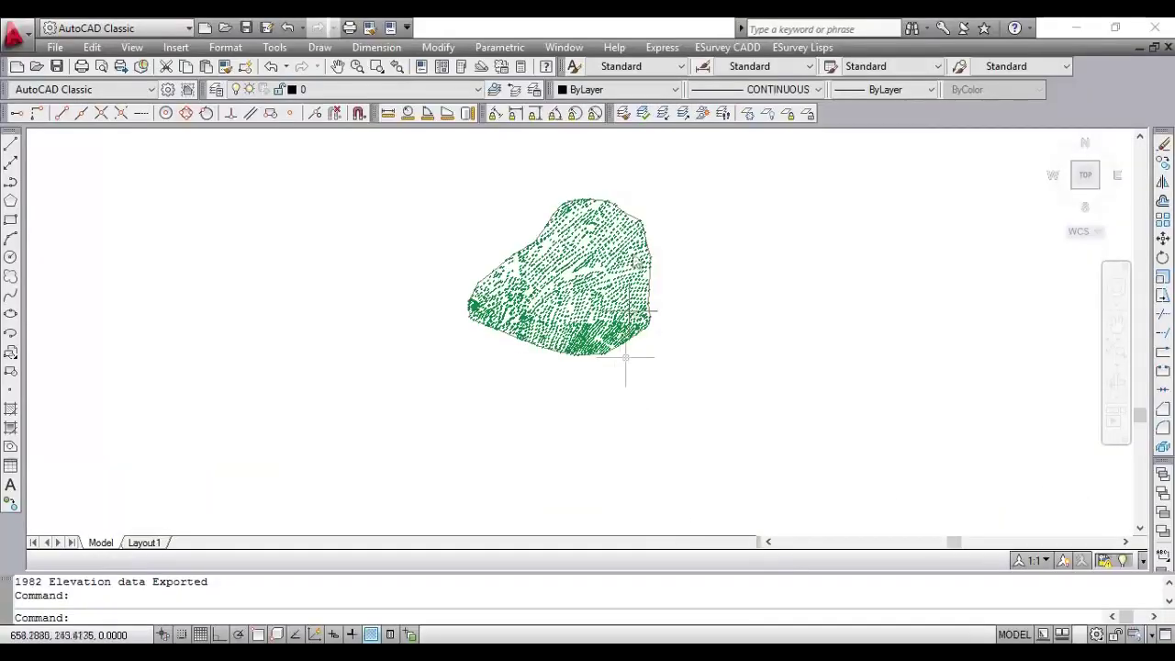
text(ze)
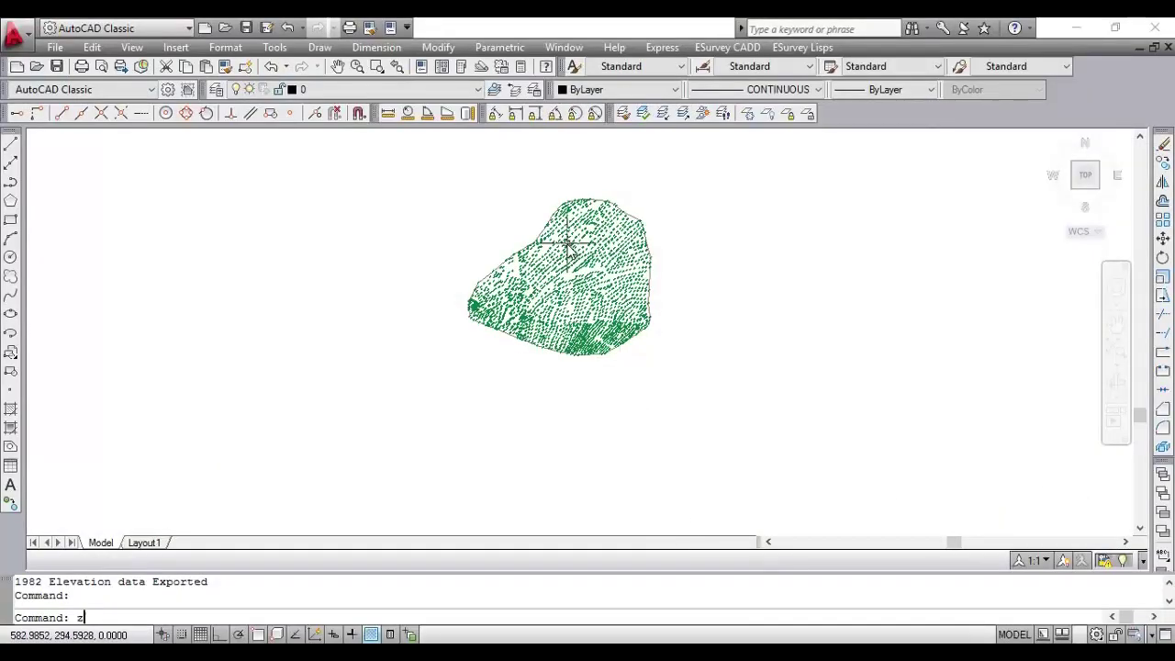
key(Return)
Export the picked closed boundary polyline with Earthwork > Export Boundary, confirming the Boundary.CSV path.
click(727, 47)
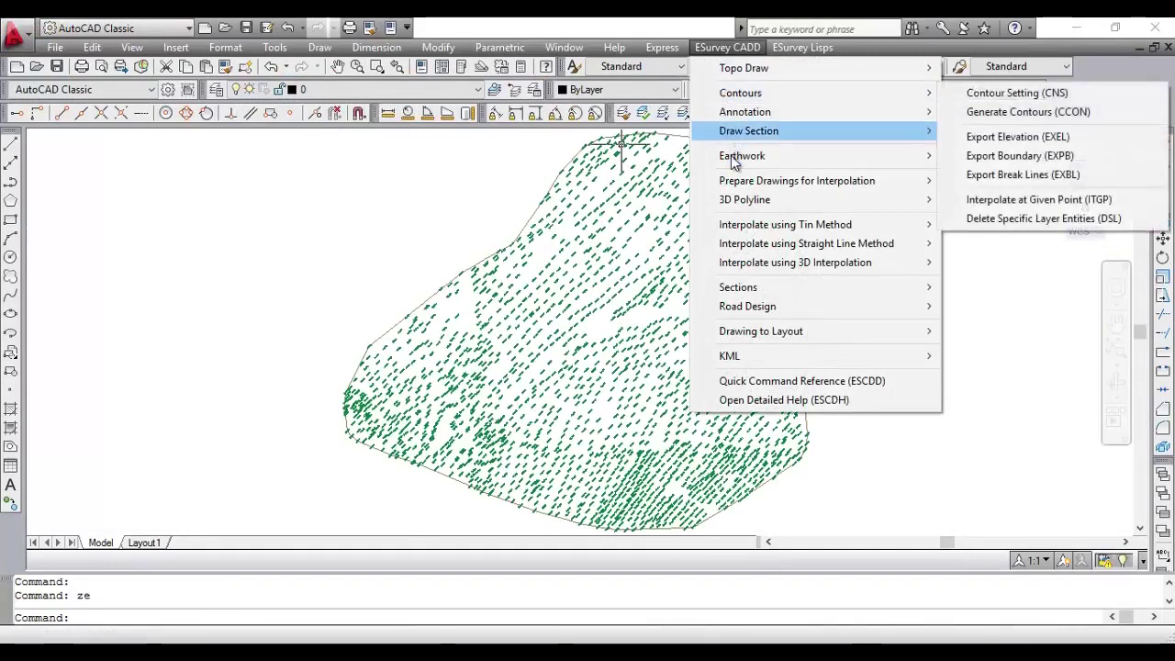
mouse_move(731, 156)
click(523, 194)
scroll(437, 310, up, 5)
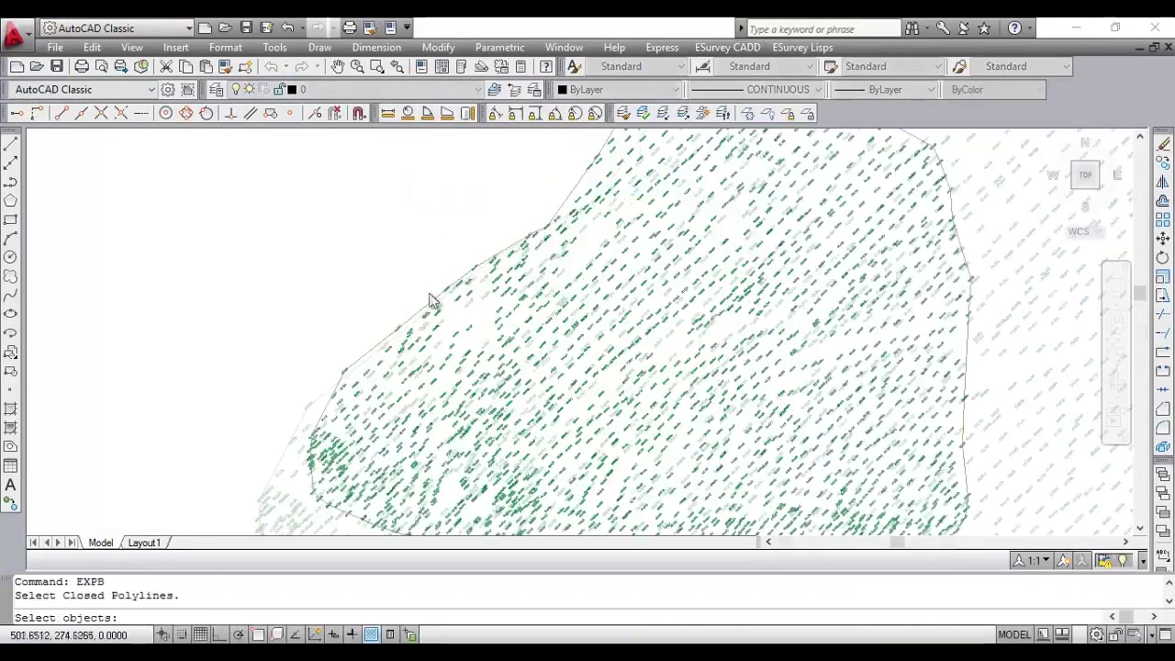
click(445, 318)
key(Return)
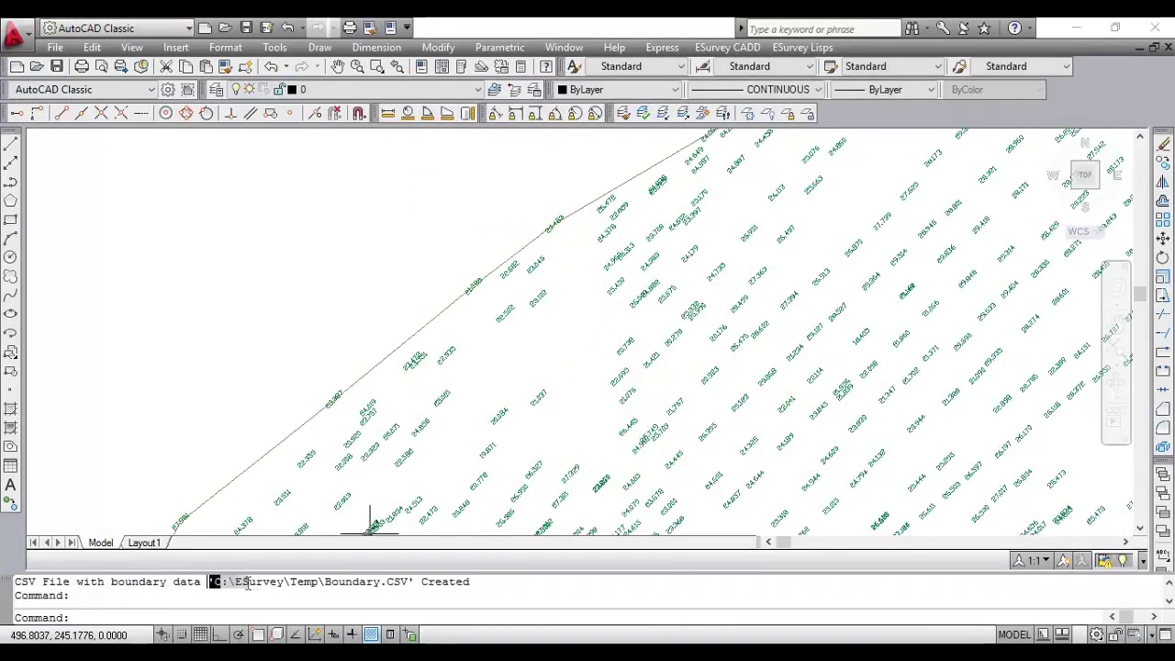
drag(245, 583, 473, 583)
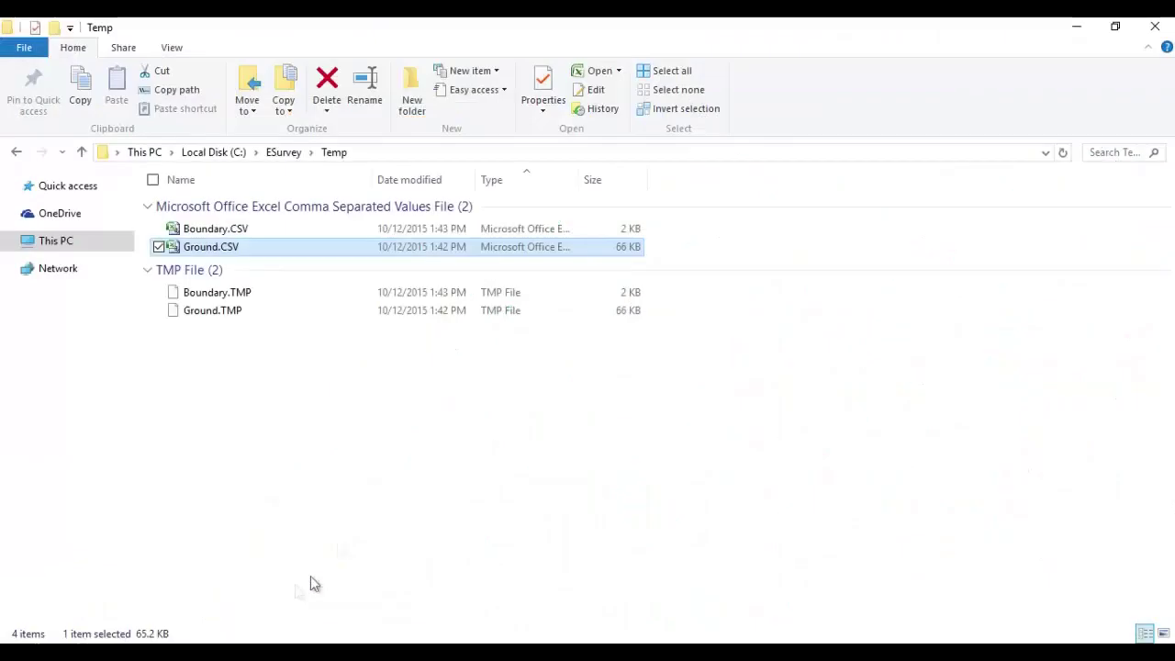
Review Boundary.CSV's coordinates in Excel, close it, and zoom to extents in AutoCAD.
double_click(325, 228)
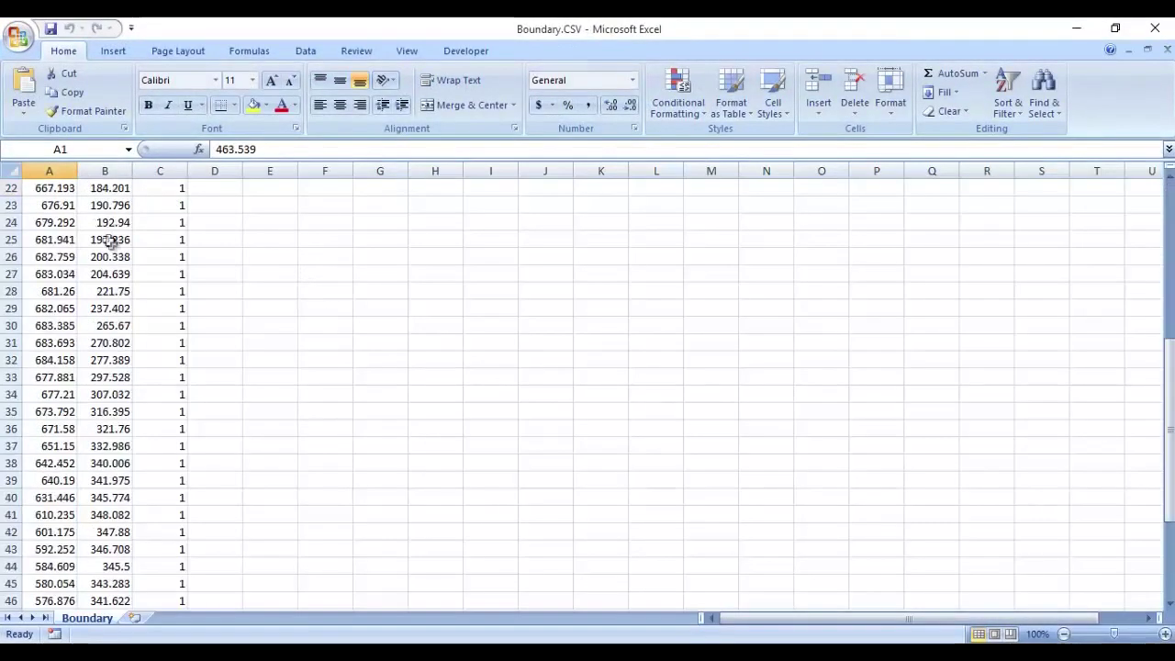
click(1155, 29)
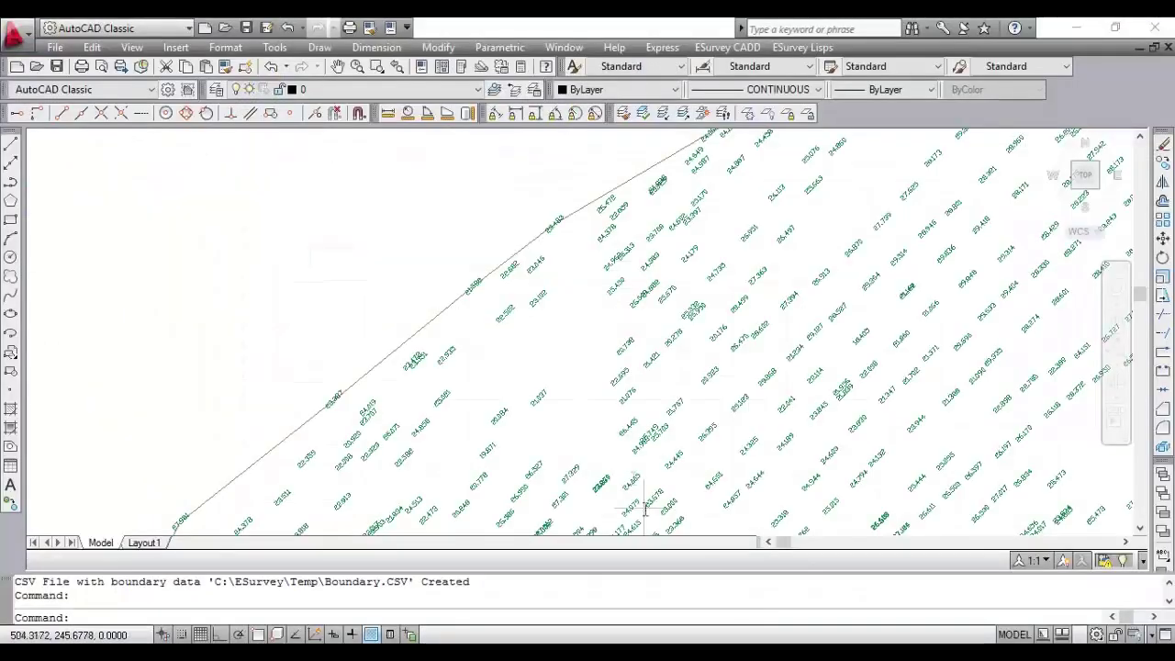
text(ze)
key(Return)
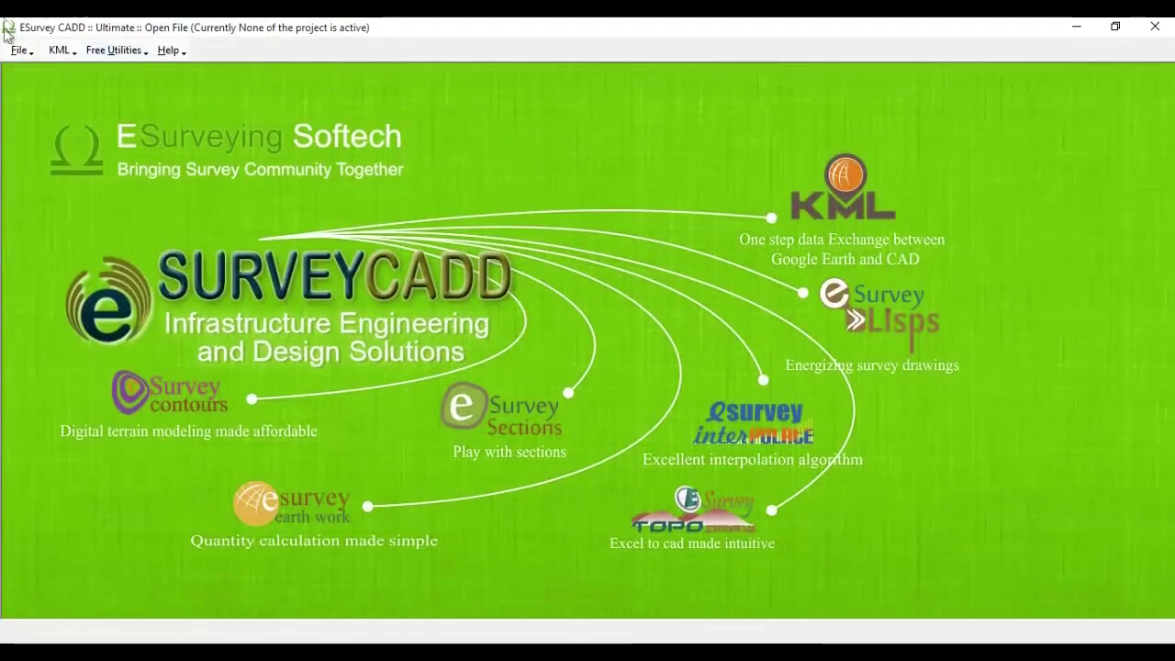
Create a new Topo Draw / Contours / Earthwork project saved as Sample.ESC in the Data folder.
click(17, 50)
click(44, 69)
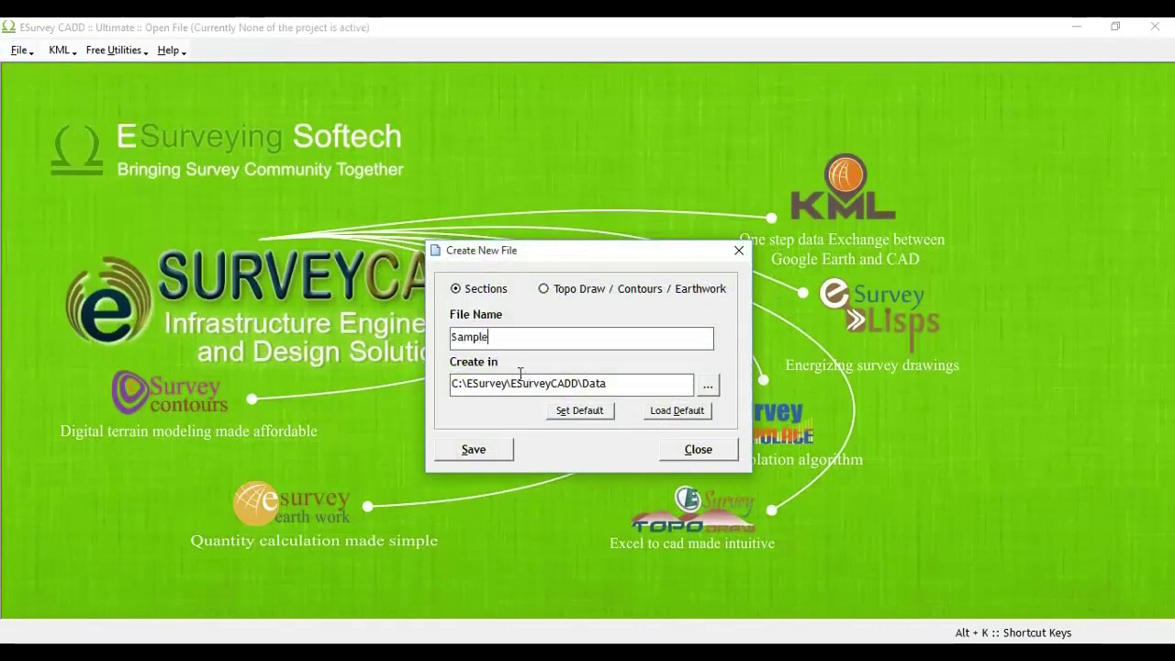
click(581, 288)
click(487, 448)
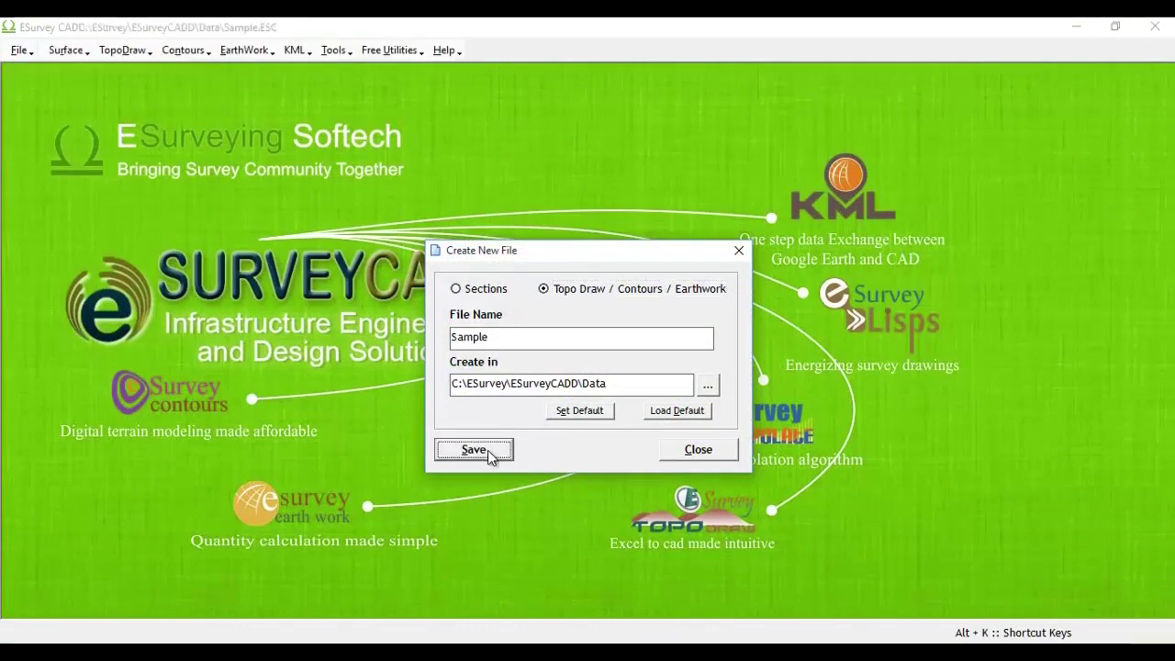
key(Return)
click(682, 450)
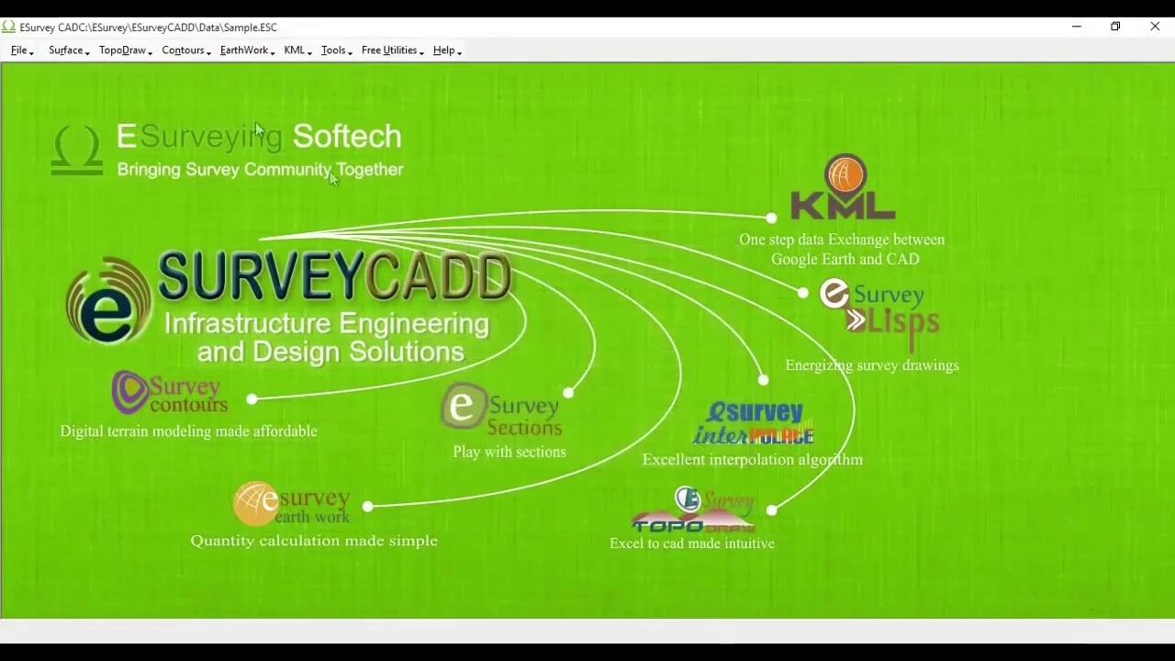
click(77, 52)
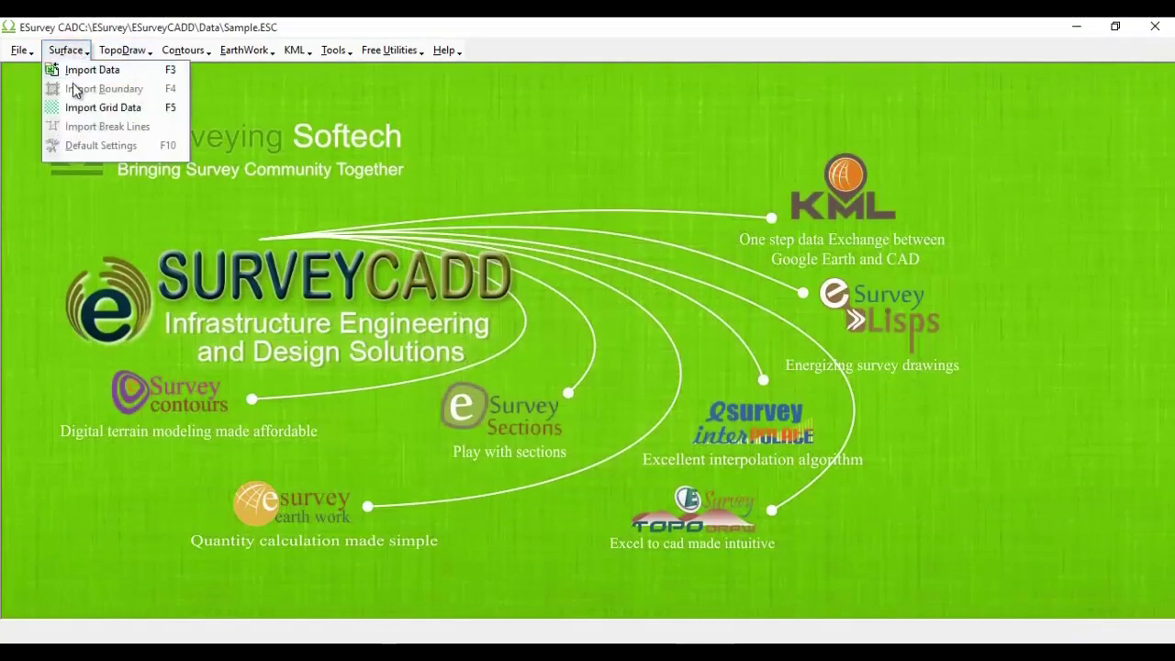
Import C:\ESurvey\Temp\Ground.CSV through Surface > Import Data, bringing in 1982 points.
click(88, 75)
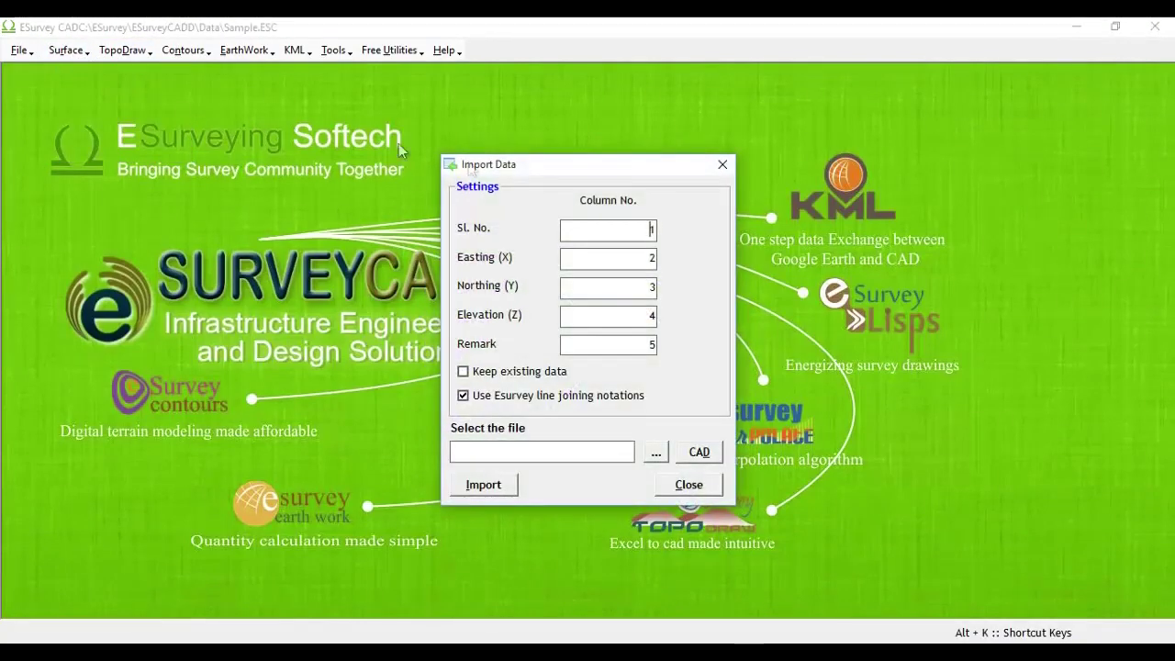
click(657, 452)
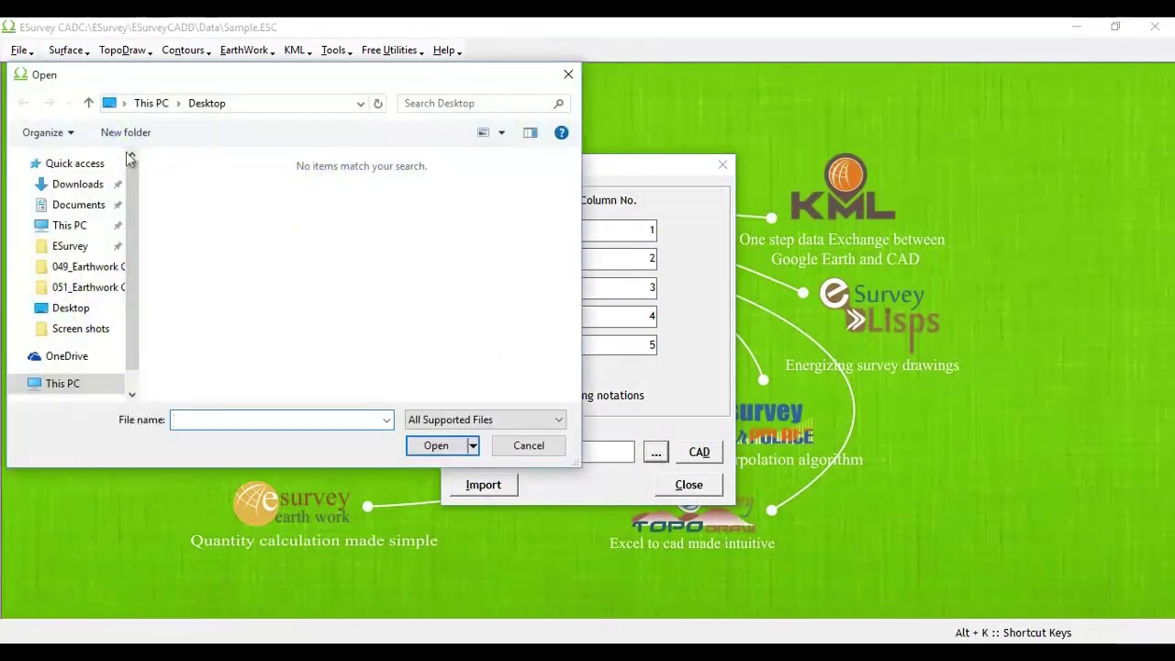
click(74, 246)
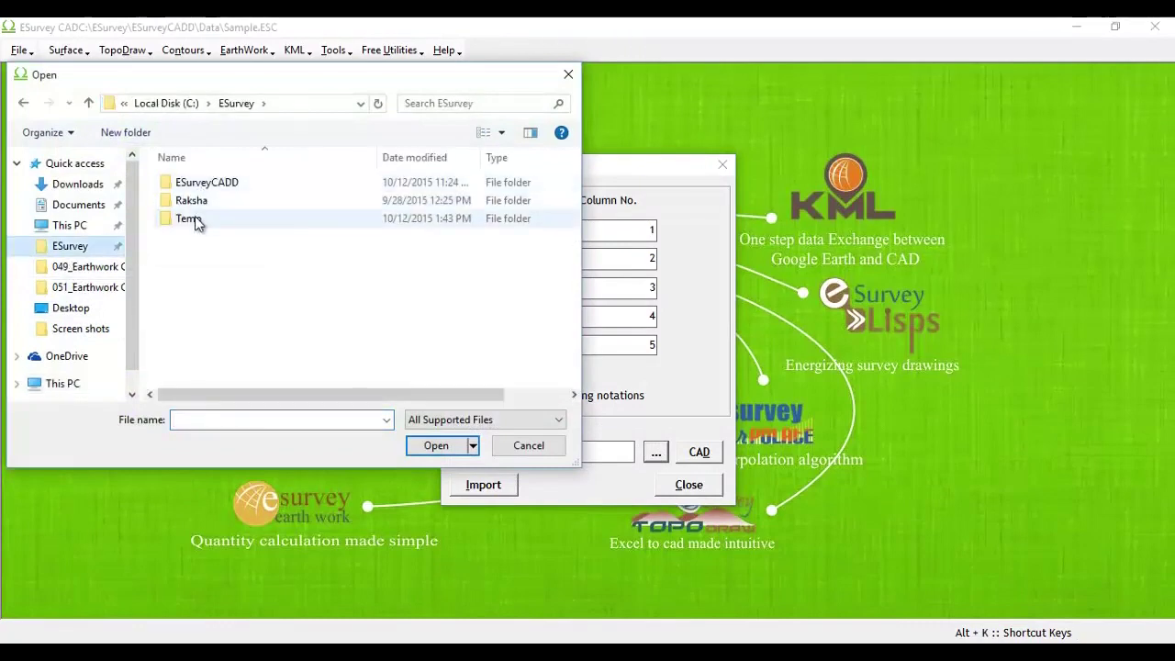
double_click(190, 219)
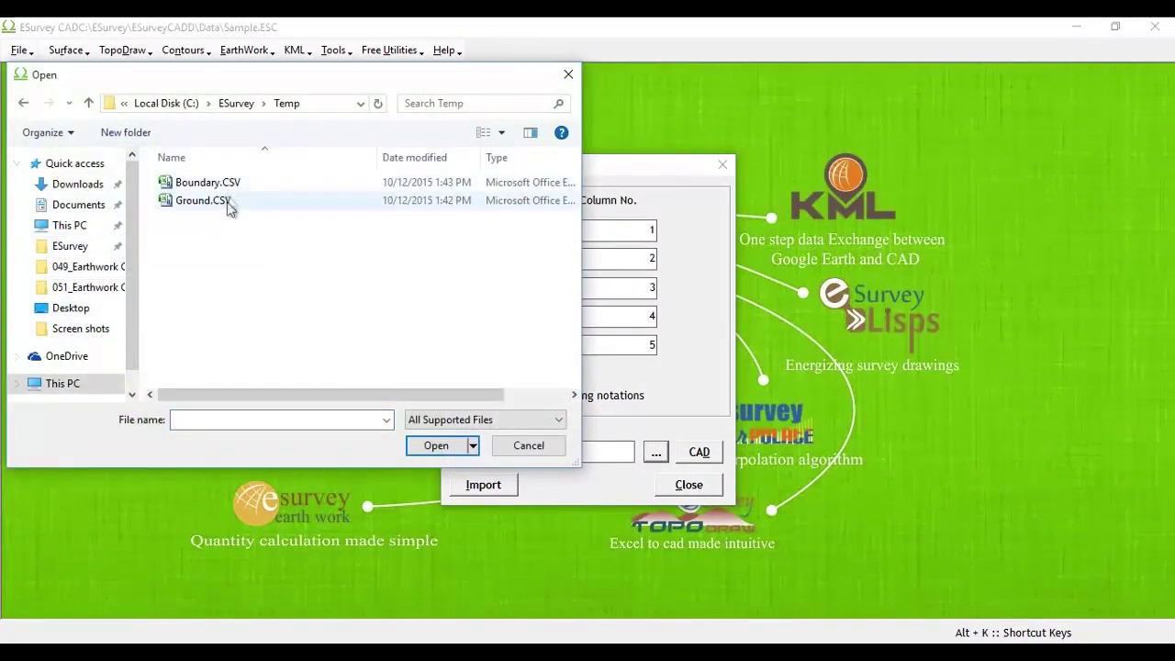
double_click(229, 202)
click(487, 487)
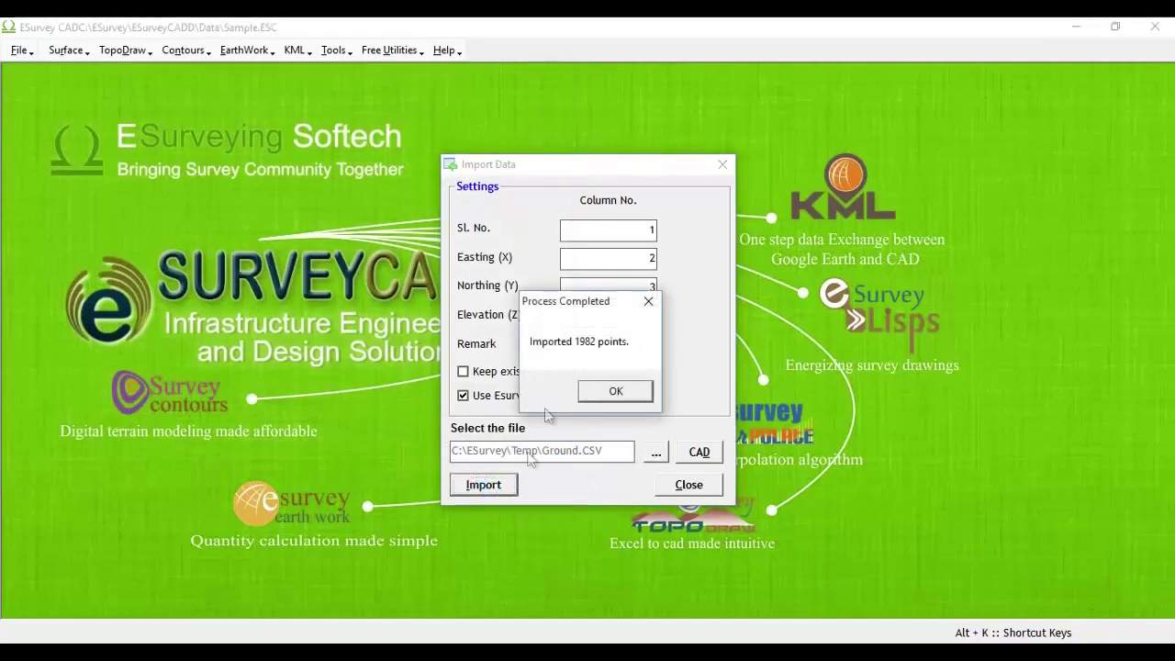
click(616, 392)
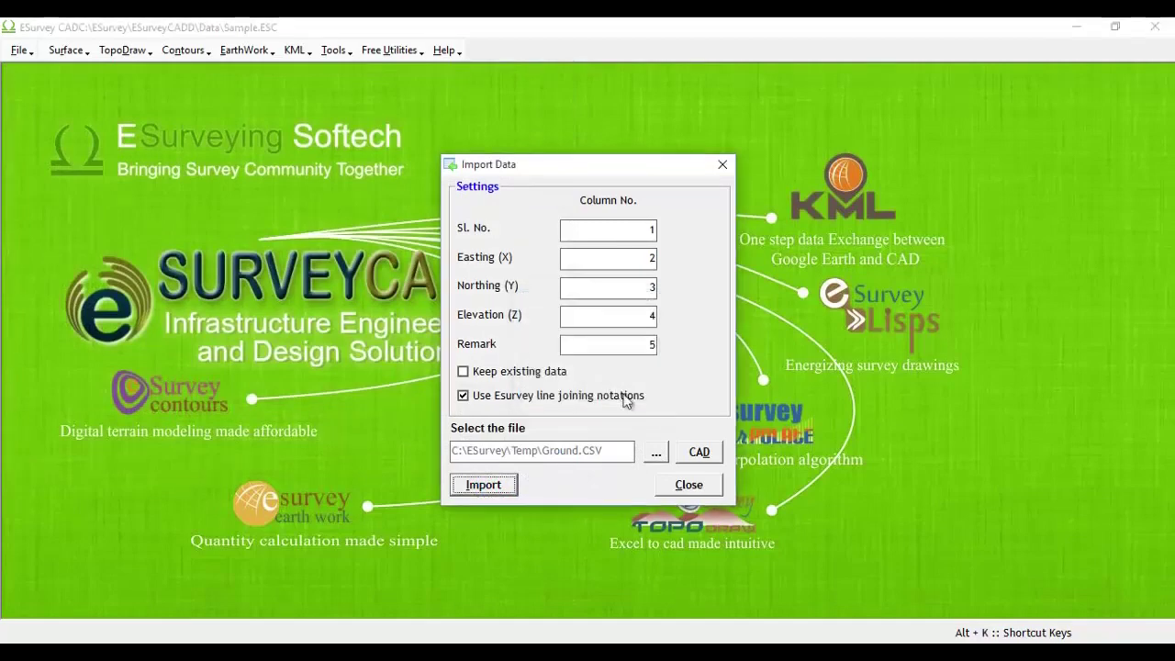
click(690, 485)
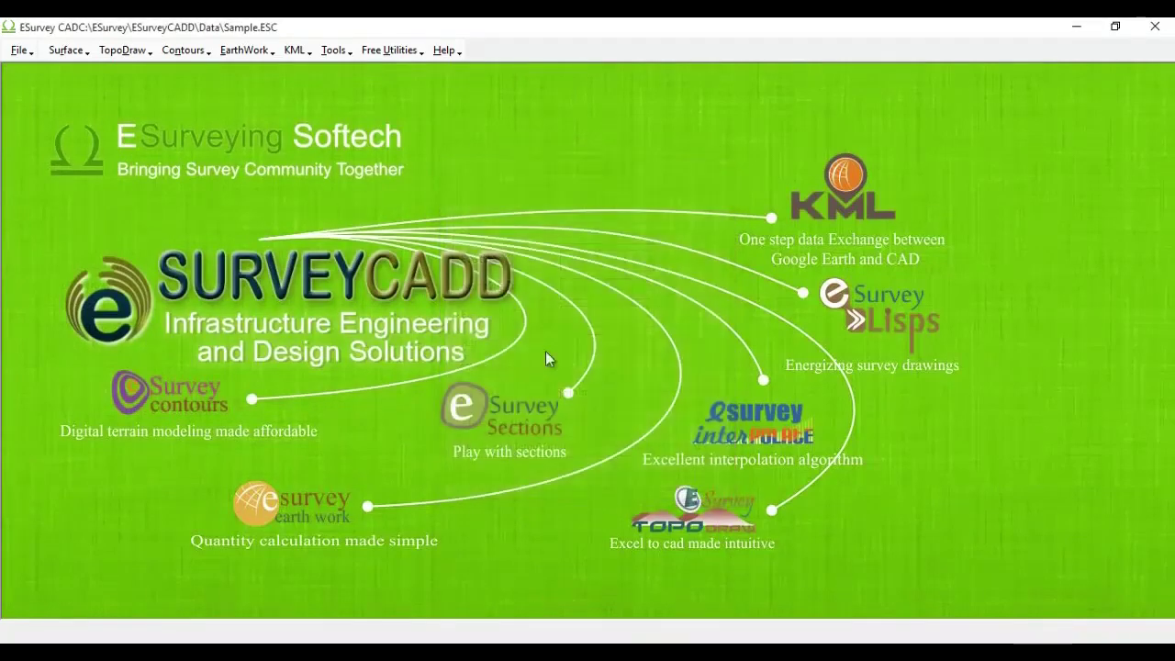
Import the site boundary from the CAD drawing instead of the Boundary.CSV file picker.
click(66, 51)
click(91, 86)
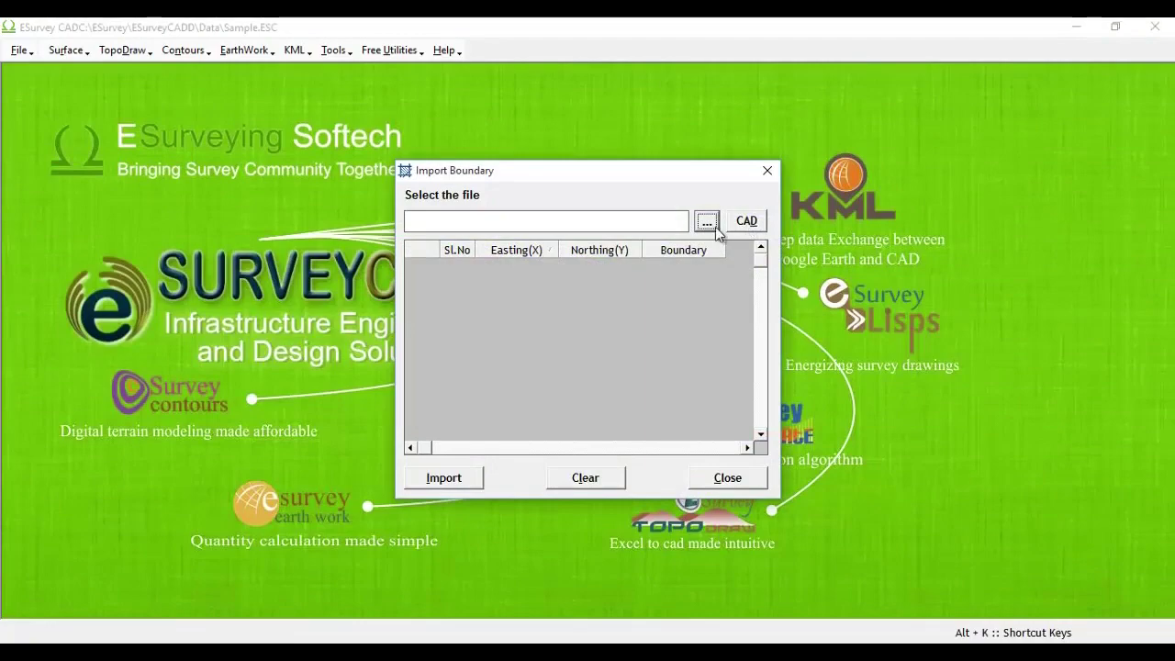
click(707, 221)
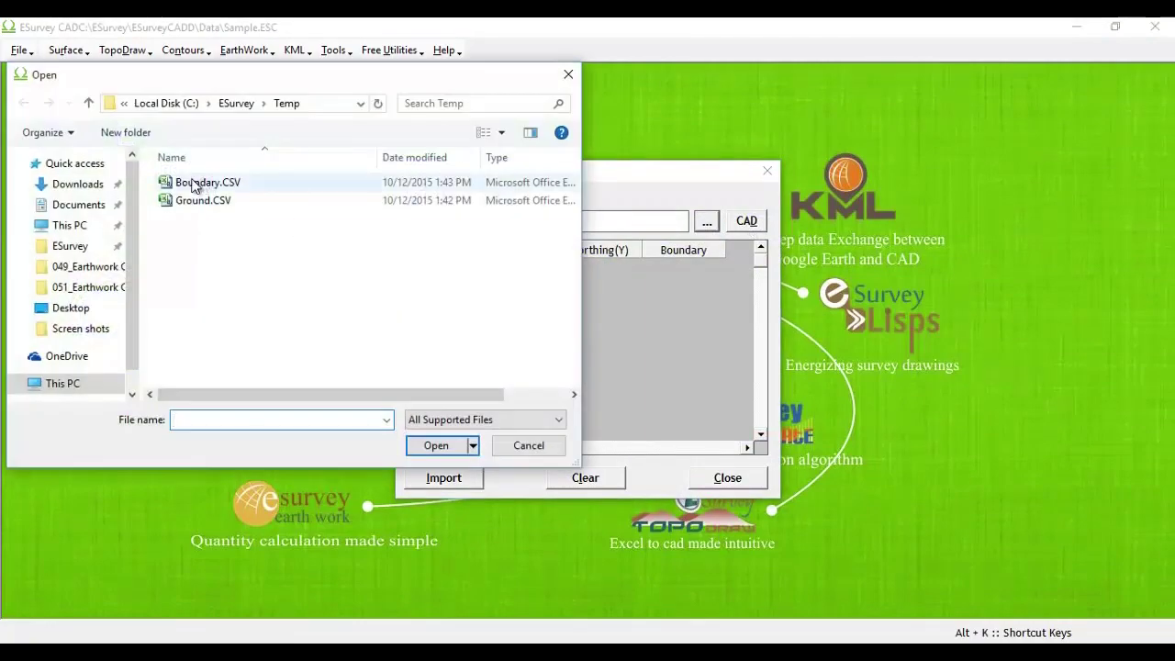
click(200, 183)
click(526, 446)
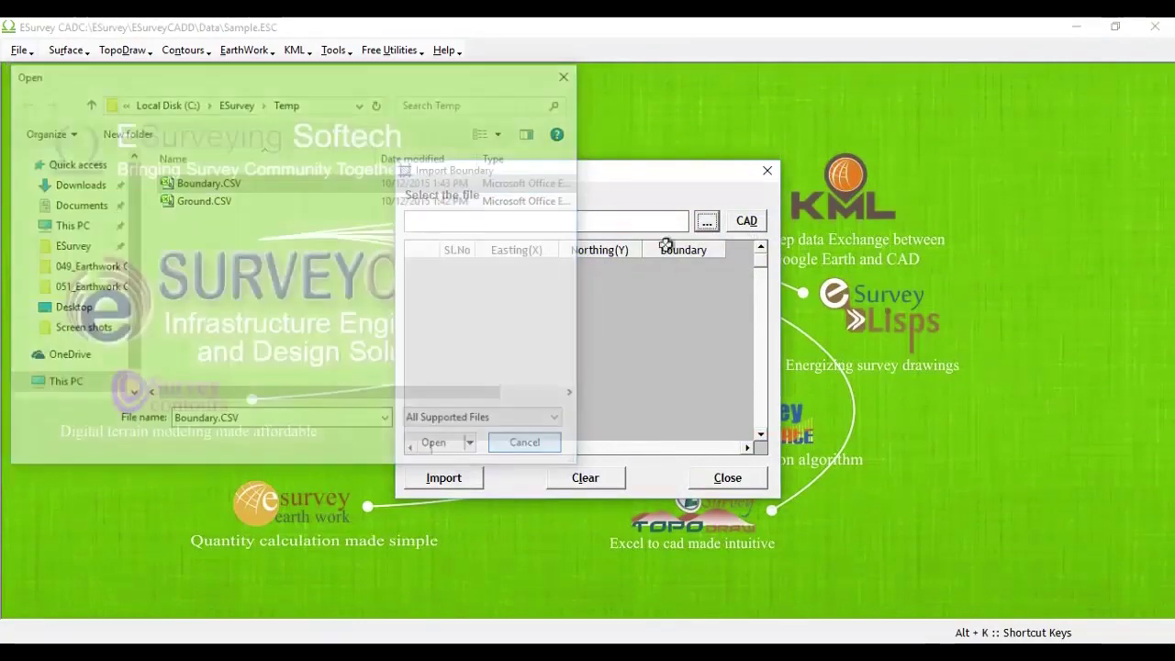
click(746, 221)
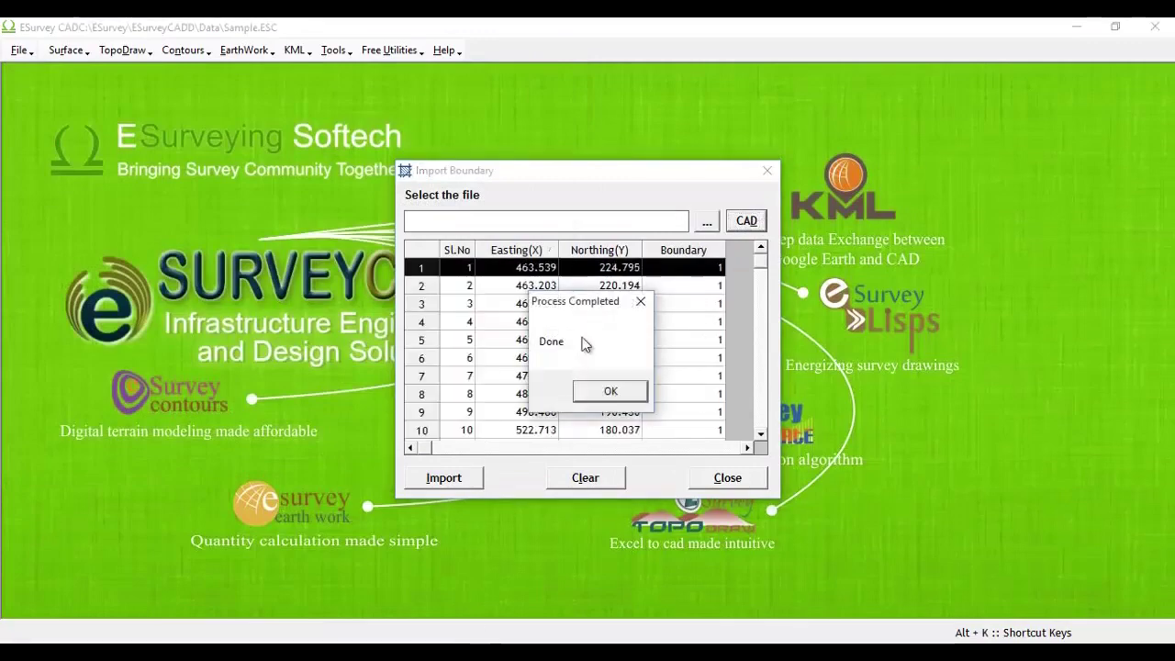
key(Return)
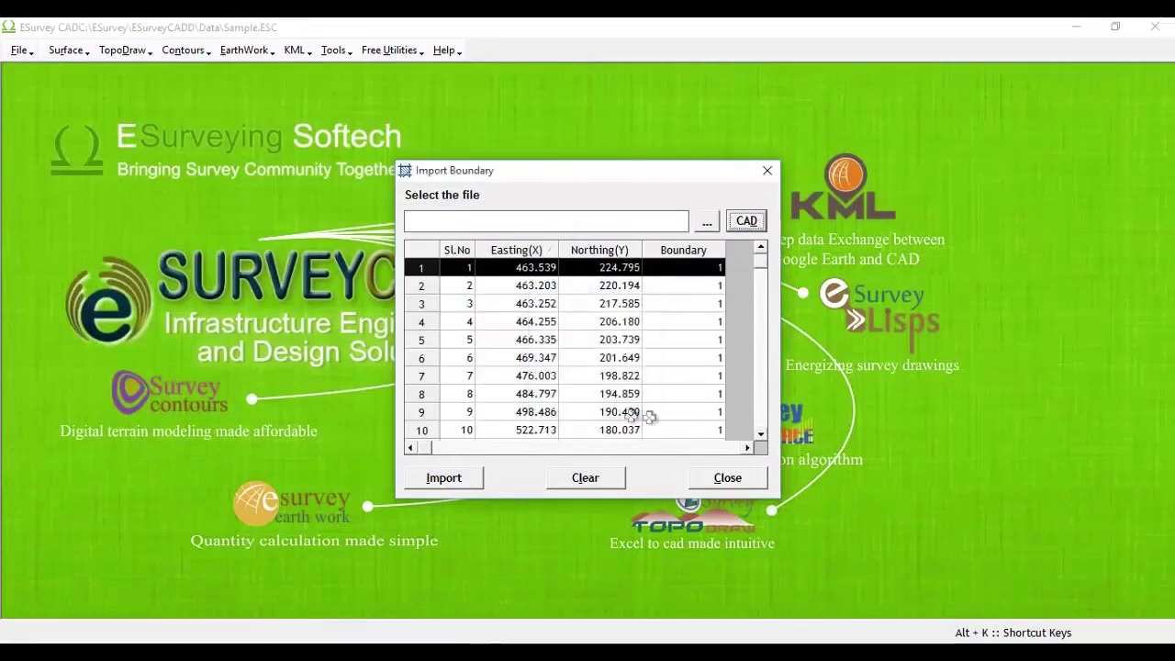
click(741, 484)
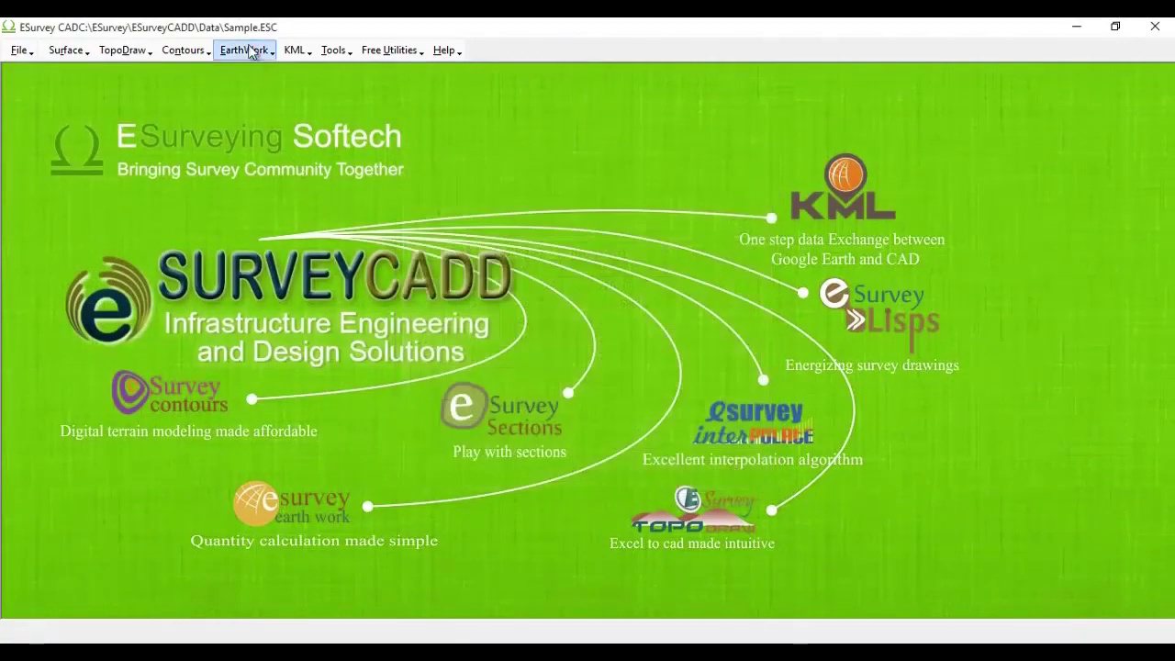
Compute the base surface in the Earthwork window: elevations 17.01–29.959, 21 sections, area 29329.
click(248, 51)
click(272, 72)
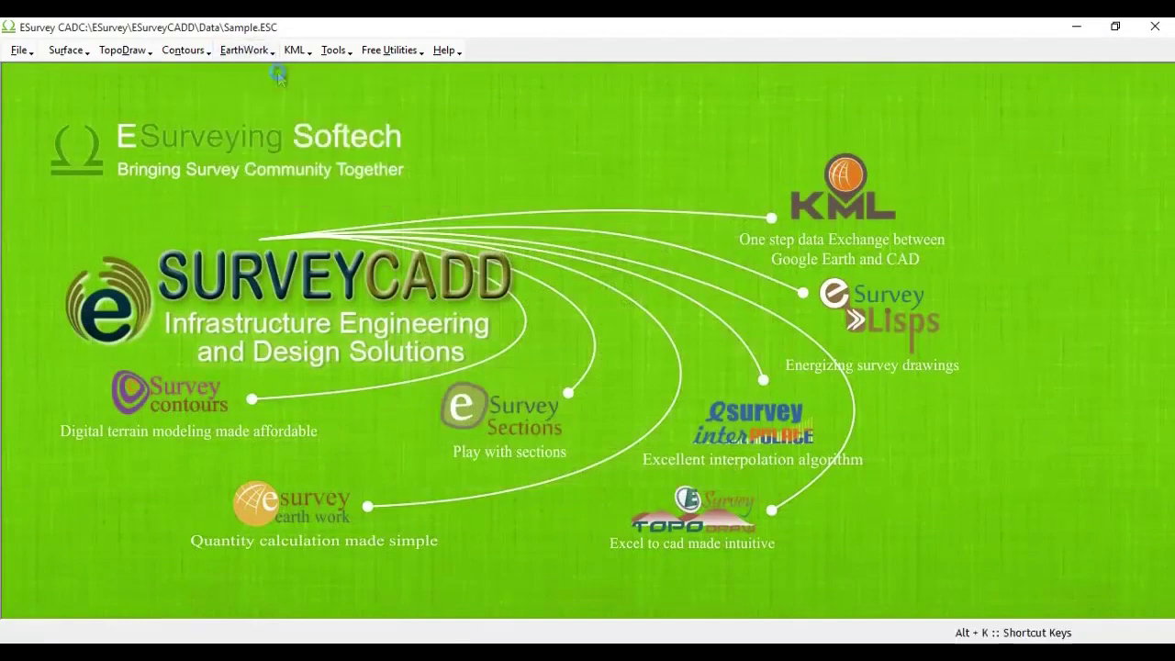
click(1002, 592)
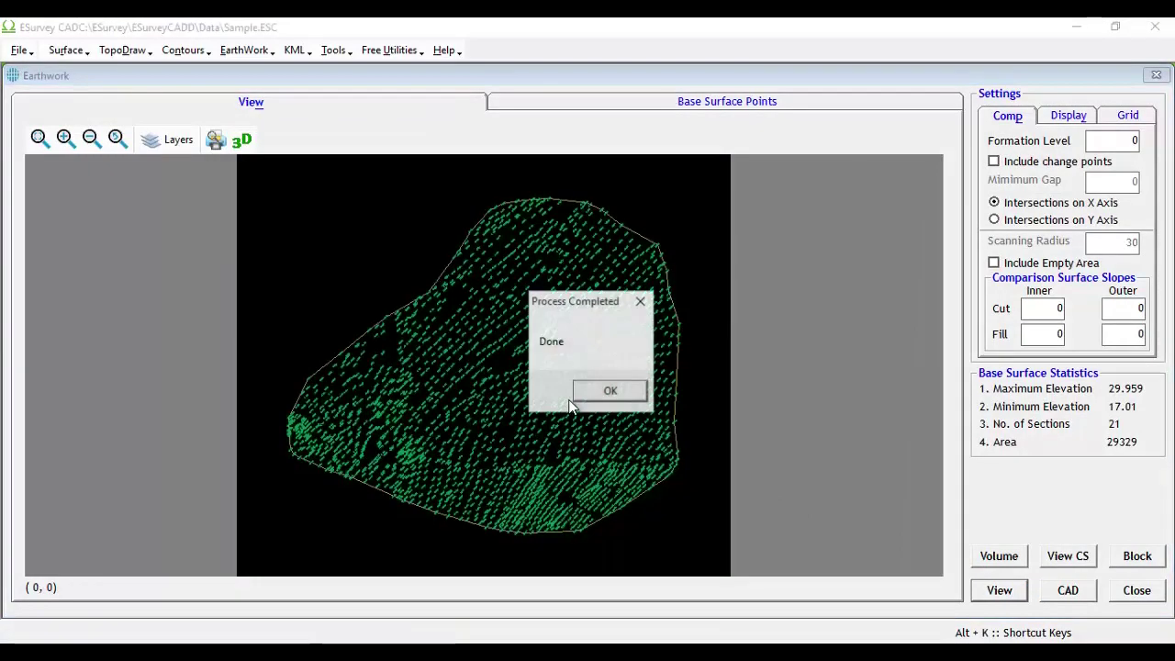
click(580, 401)
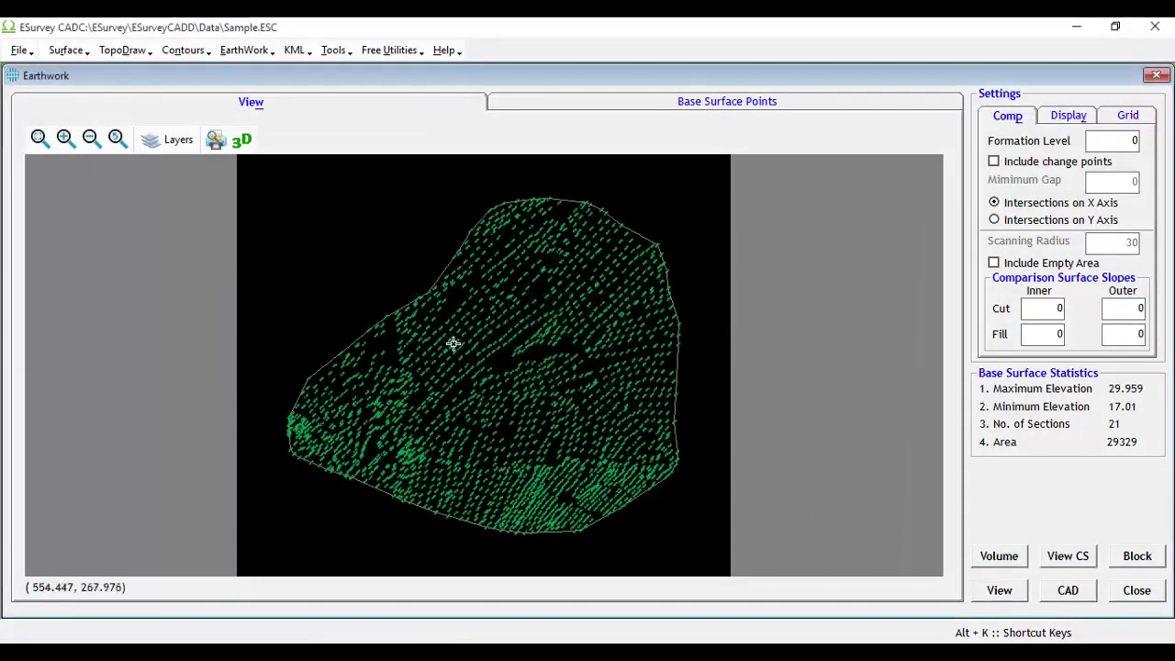
scroll(458, 344, up, 5)
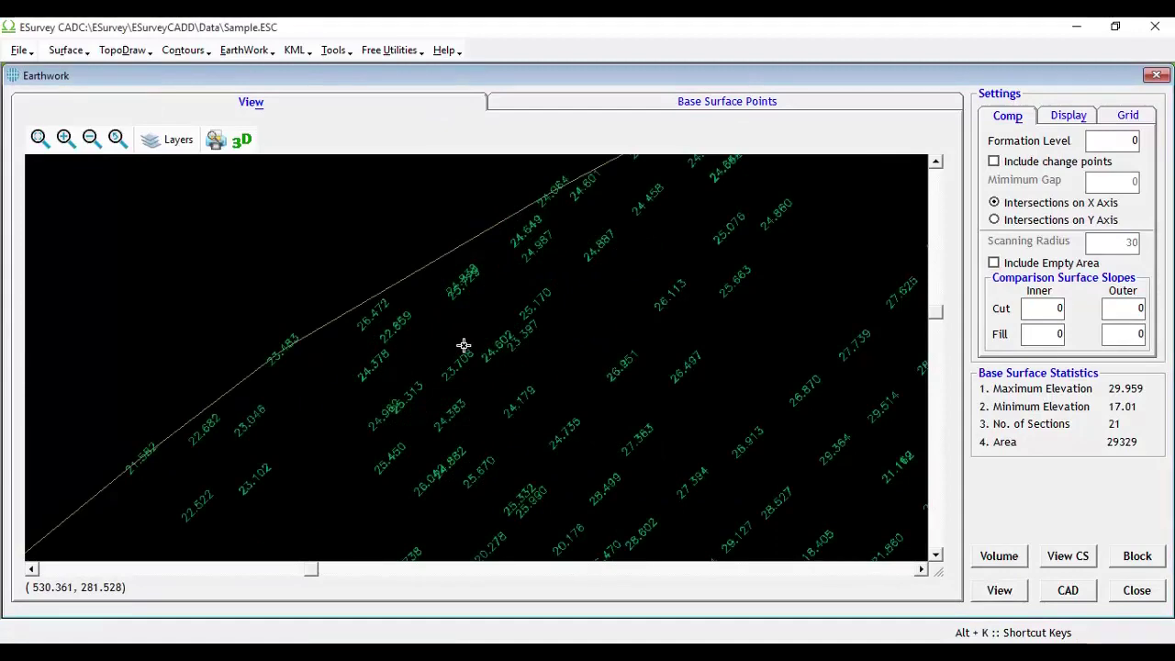
click(39, 138)
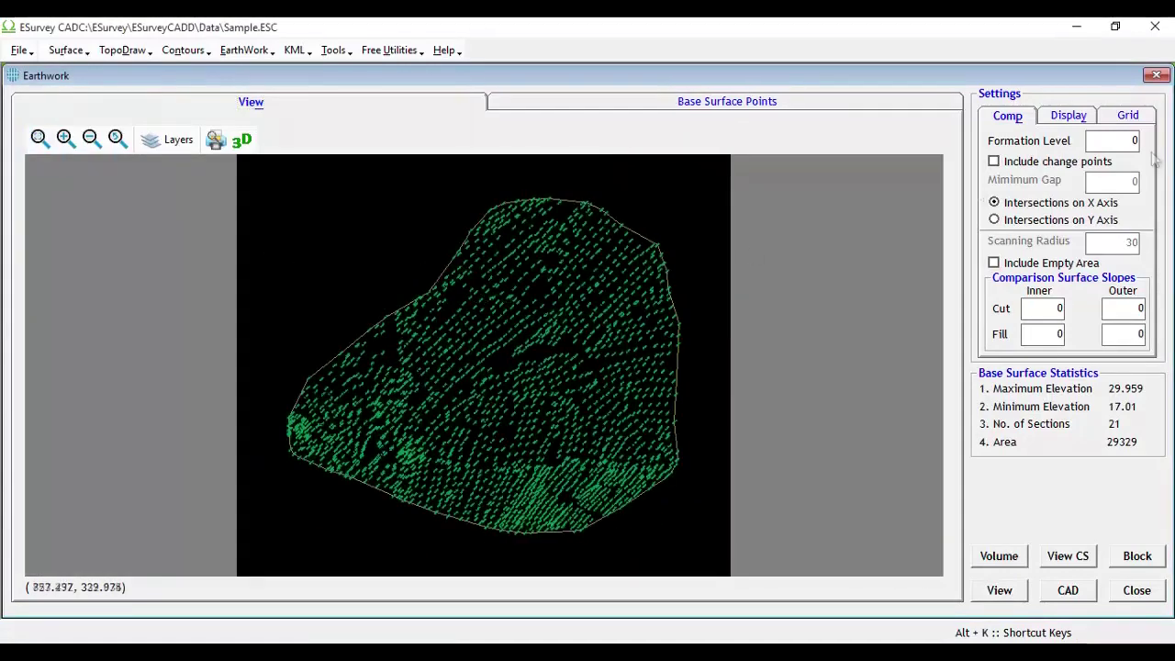
Enter 5 for elevation grid X/Y and grid line spacing X/Y on the Grid tab.
click(1122, 116)
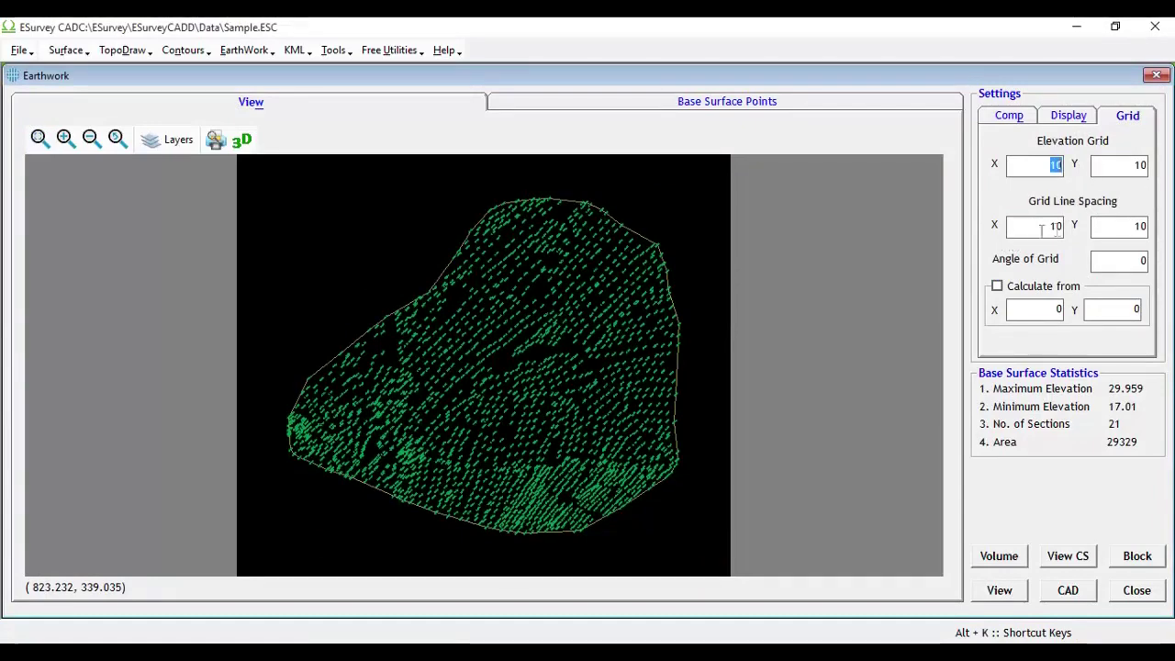
text(5)
key(Tab)
key(Tab)
text(5)
key(Tab)
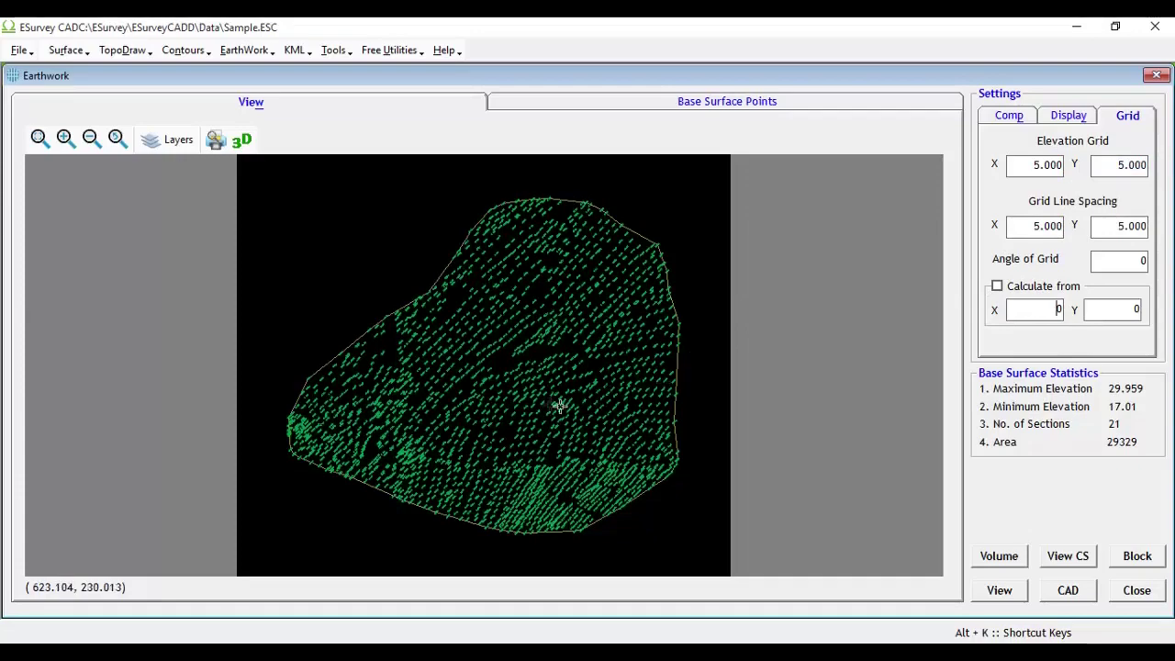
scroll(576, 330, up, 5)
scroll(611, 312, down, 5)
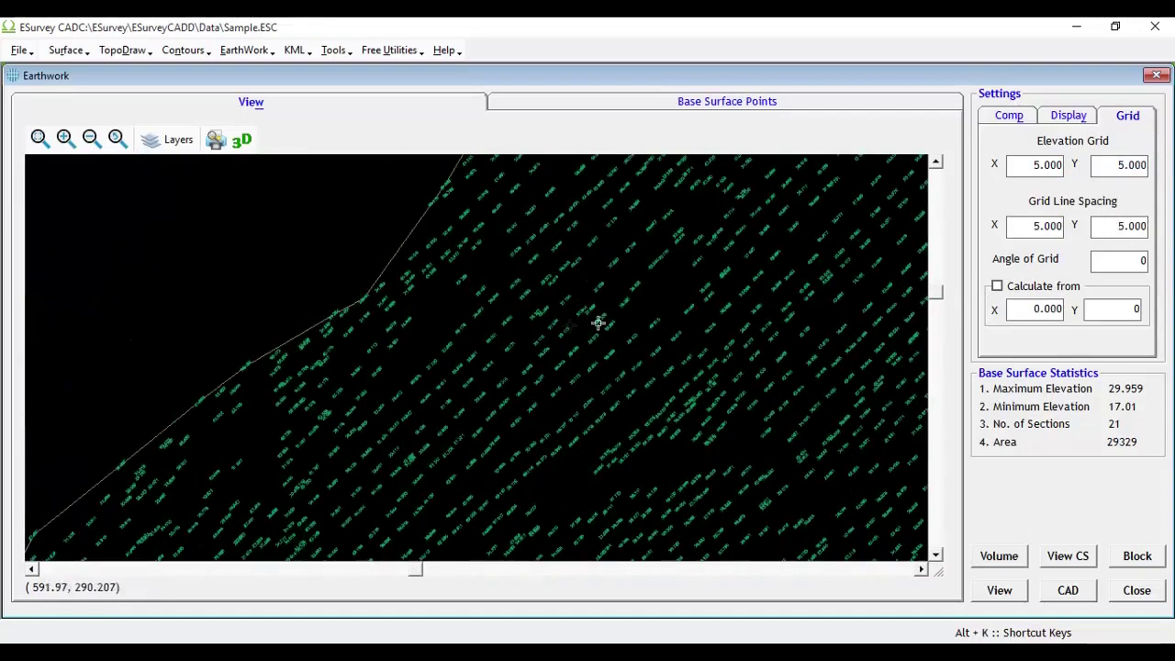
Turn on the Grid and Ground Grid Elevations display layers.
click(1075, 120)
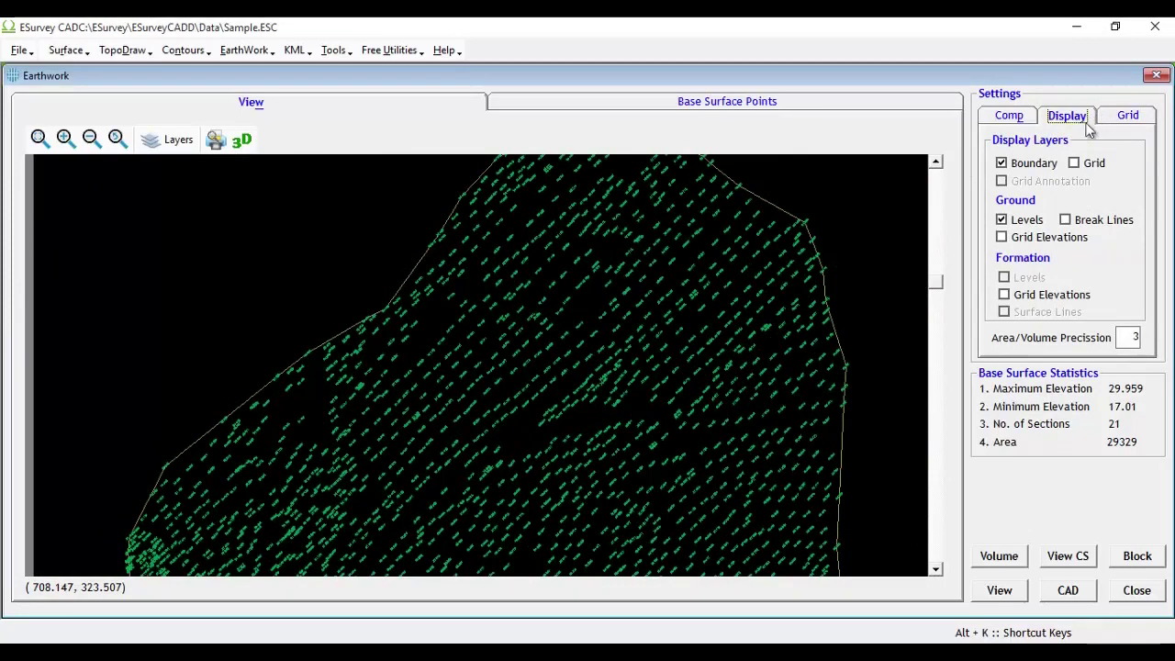
click(1074, 163)
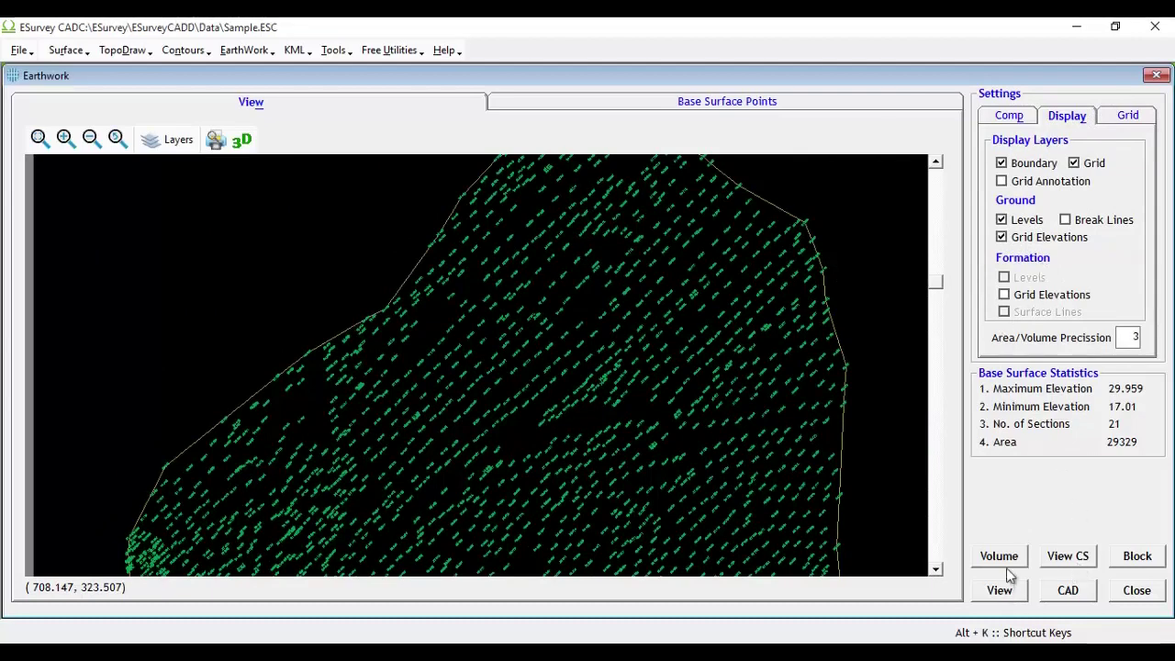
Recompute at formation level 25 (40 sections) and calculate cut 22,405.595 and fill 22,221.524.
click(1008, 116)
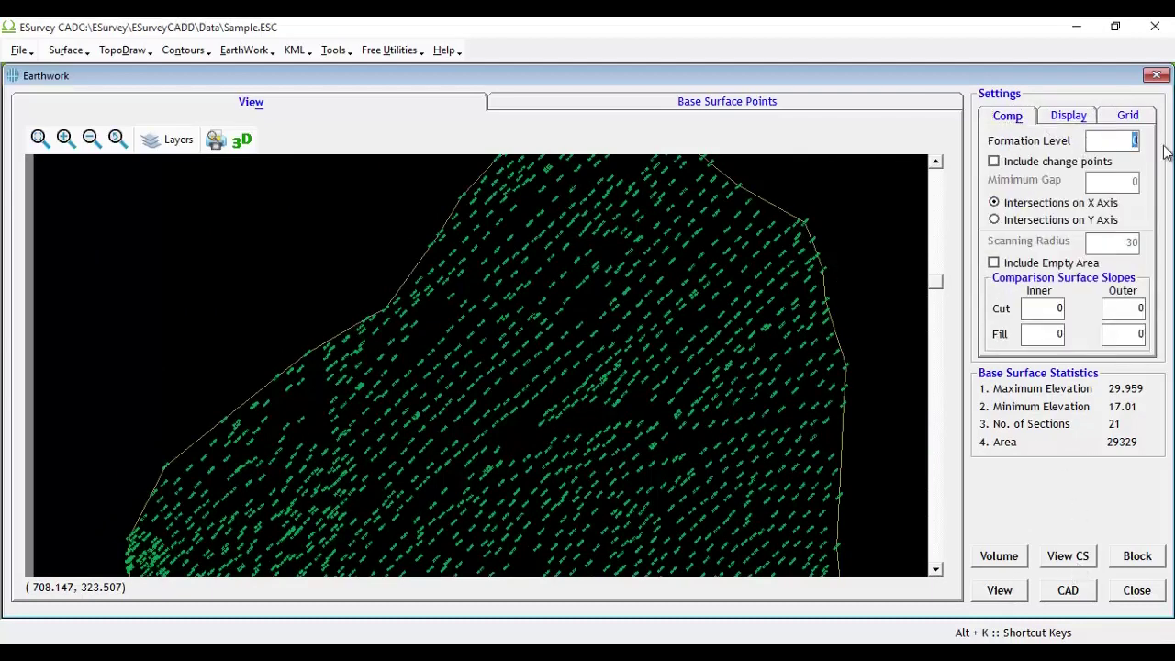
click(1014, 588)
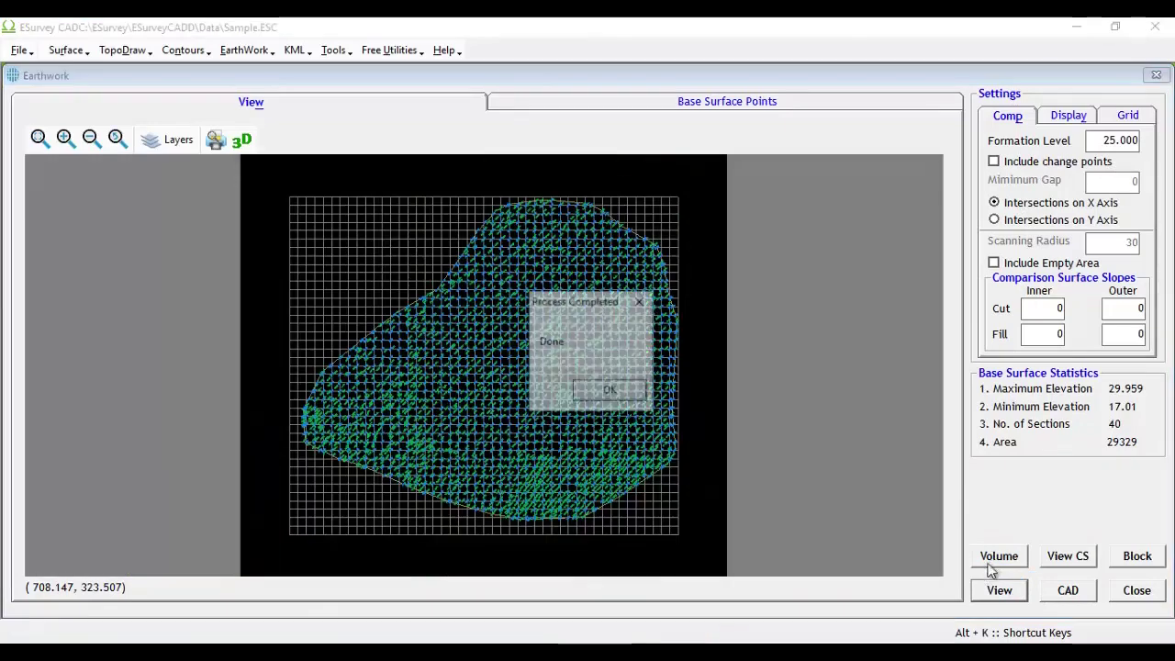
key(Return)
scroll(690, 392, up, 5)
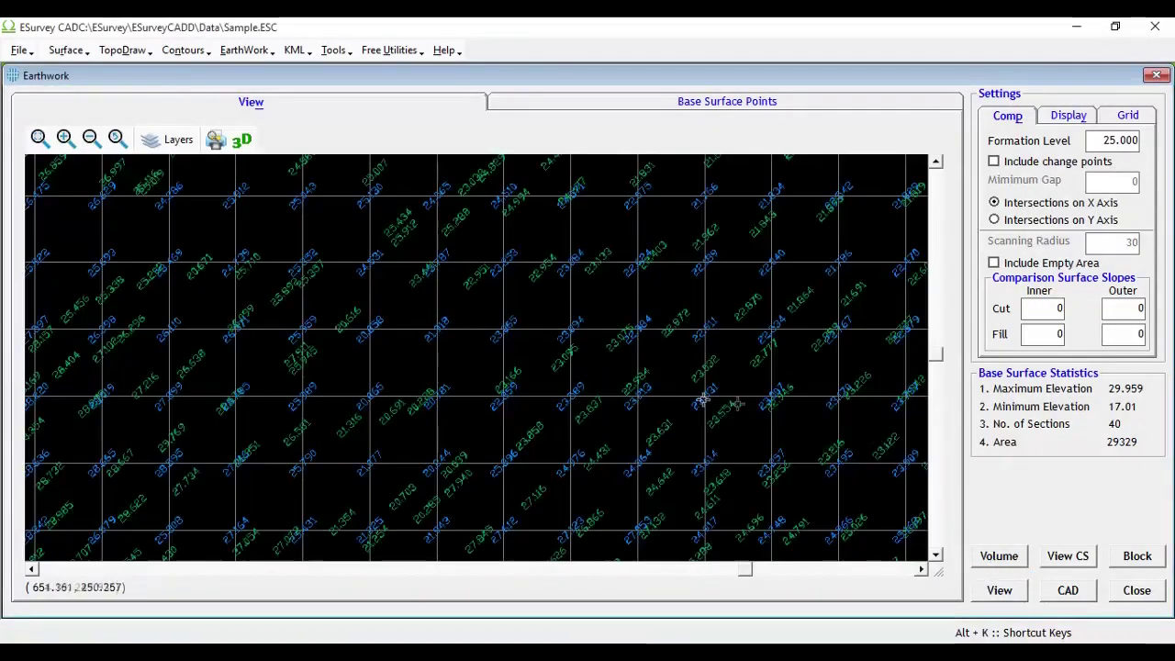
click(1005, 558)
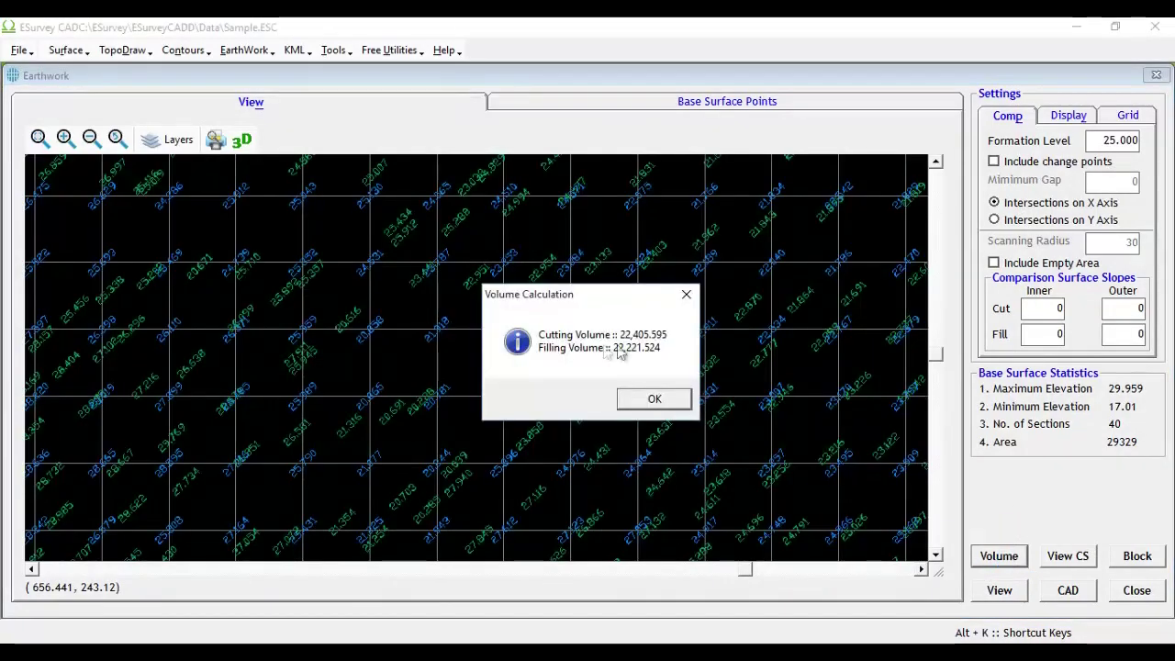
click(653, 408)
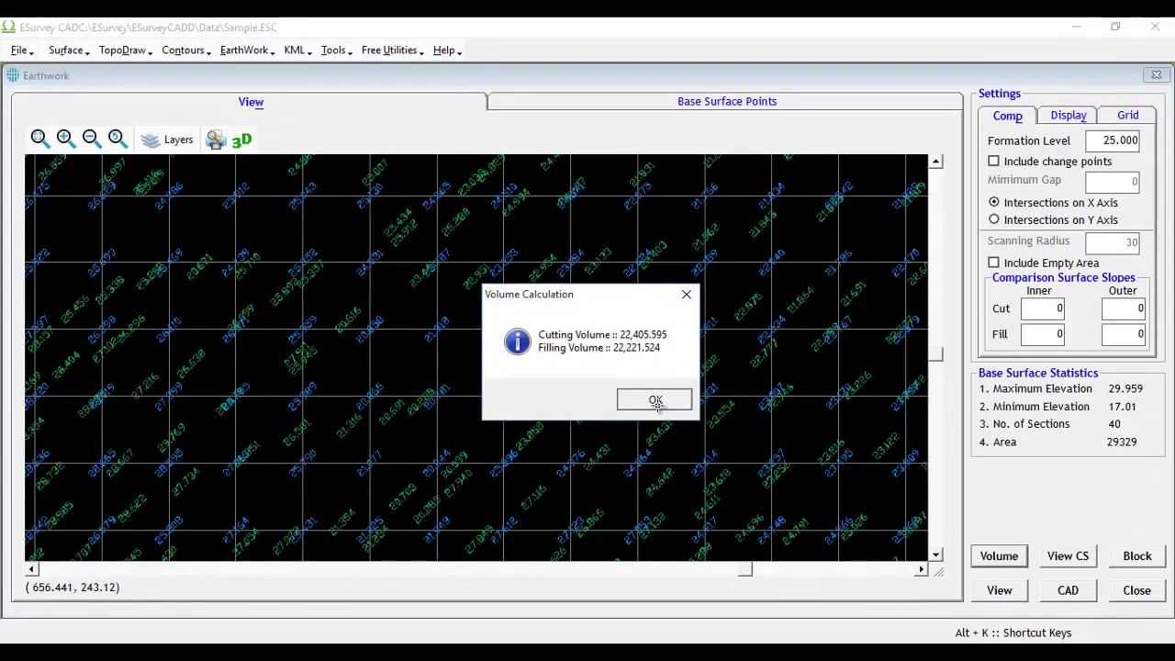
click(1067, 557)
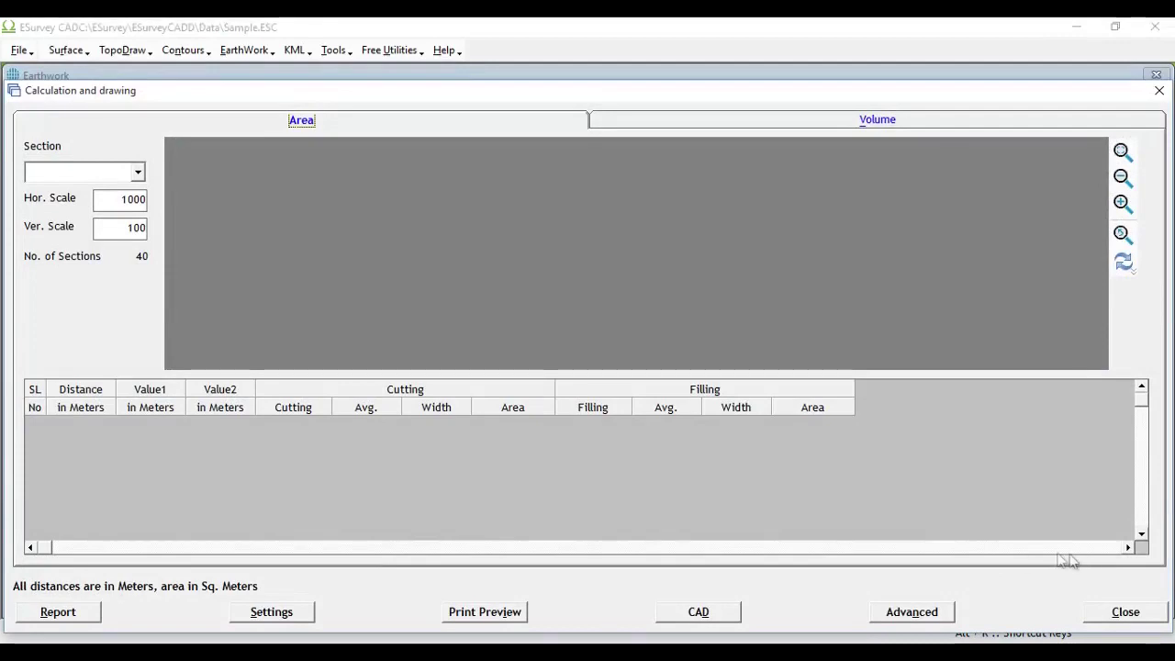
Display section 175.000 (cutting 208.407, filling 0.000), zoom its drawing, then close the calculation window.
click(138, 171)
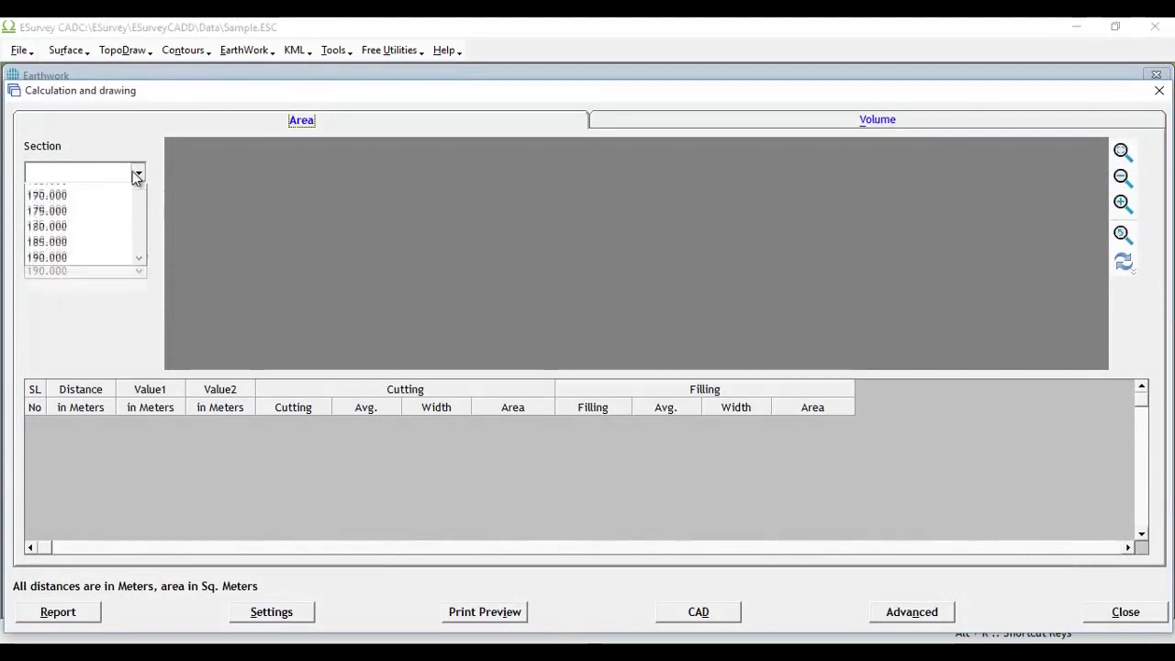
click(95, 254)
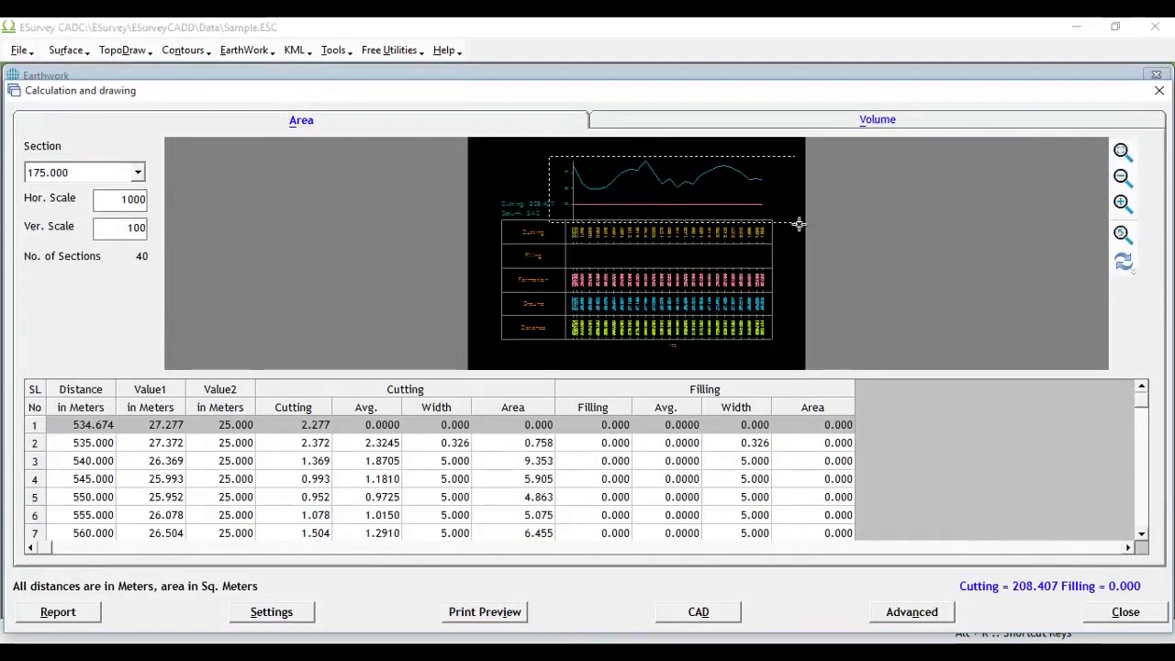
scroll(737, 244, up, 3)
scroll(524, 333, down, 3)
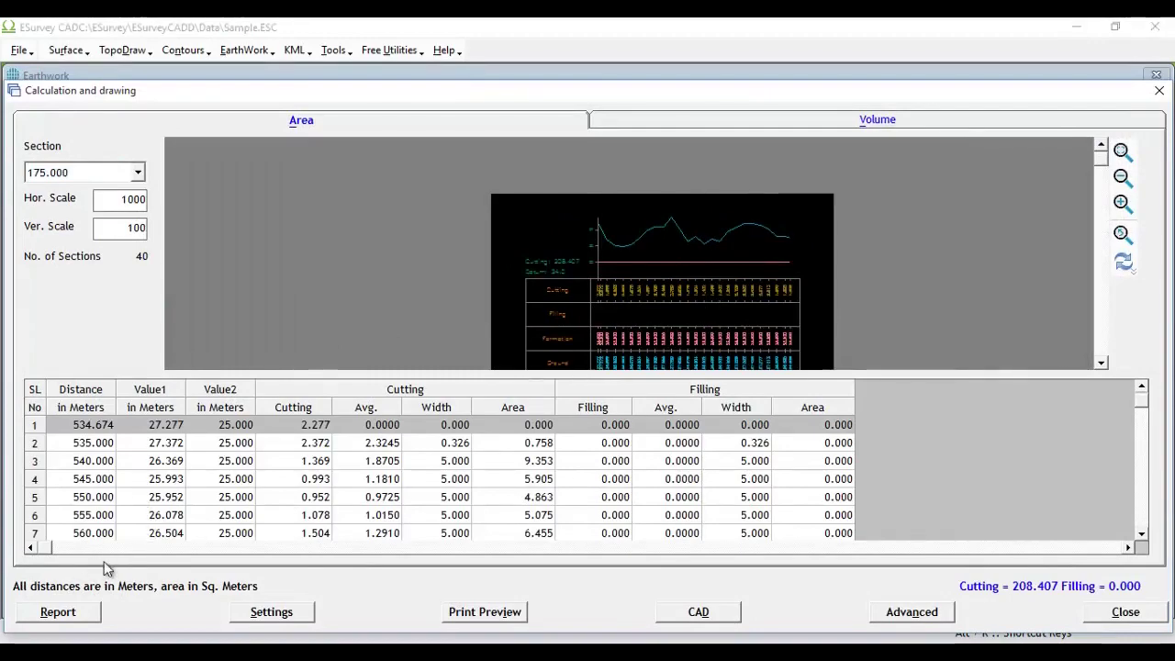
click(1158, 90)
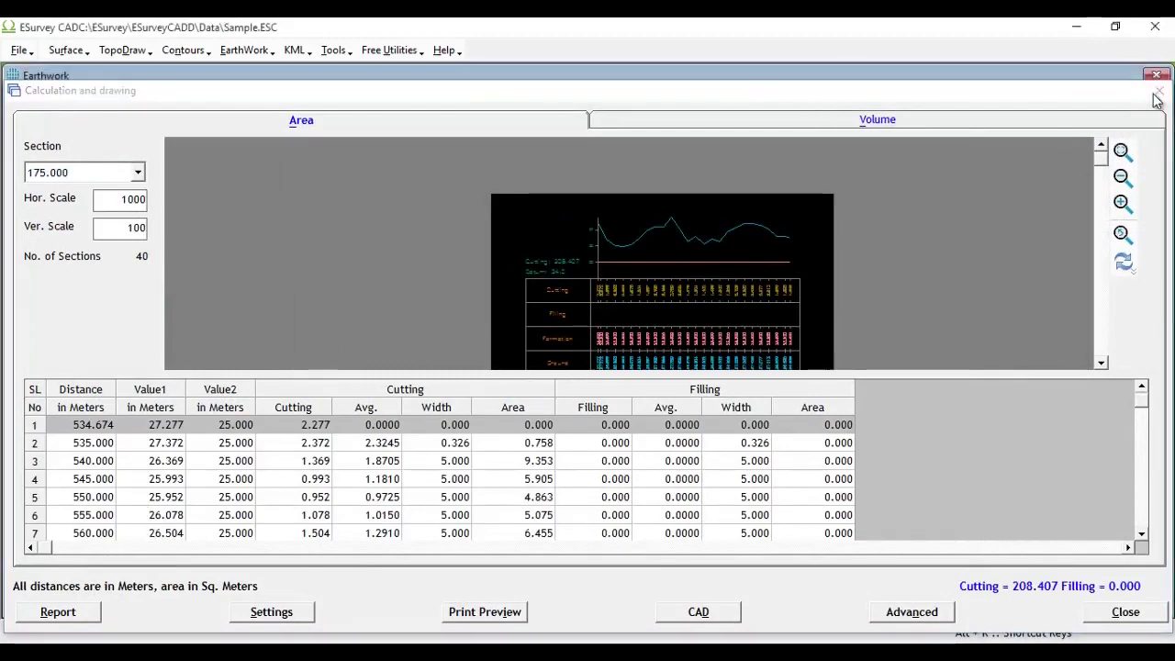